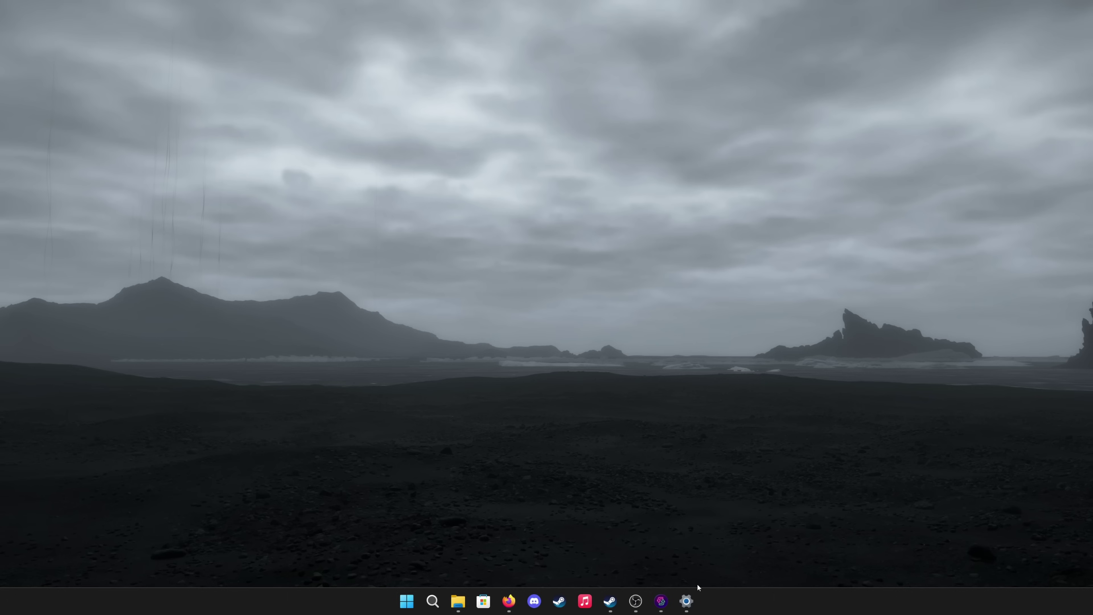
# - Open System > Display in Settings, make the window taller, then hide it to show the desktop
pyautogui.click(687, 602)
pyautogui.moveTo(363, 119); pyautogui.dragTo(367, 110)
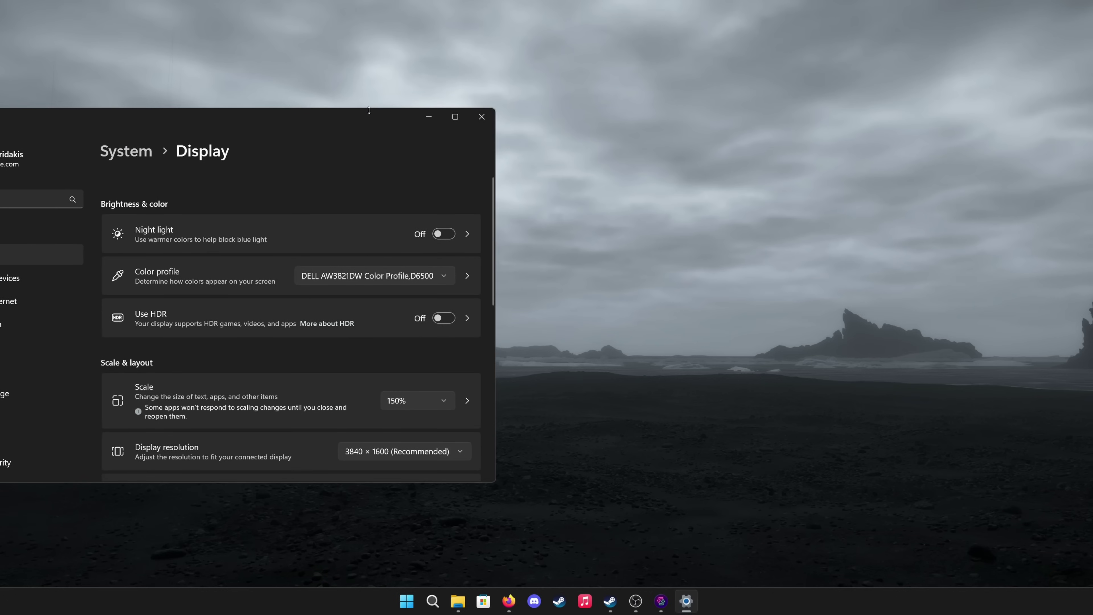
pyautogui.press('super+d')
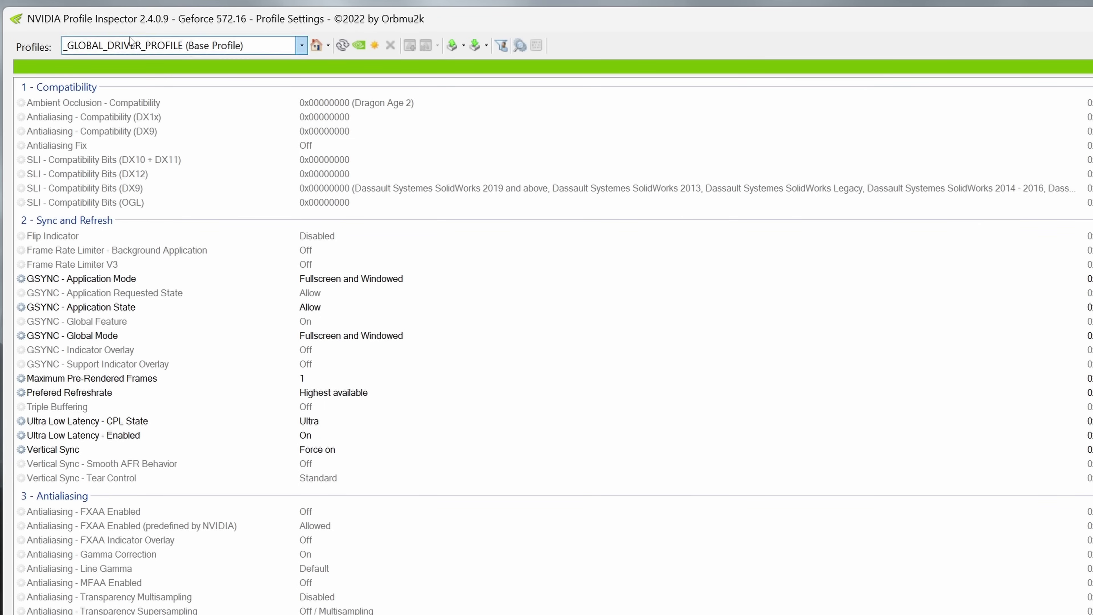
pyautogui.click(101, 45)
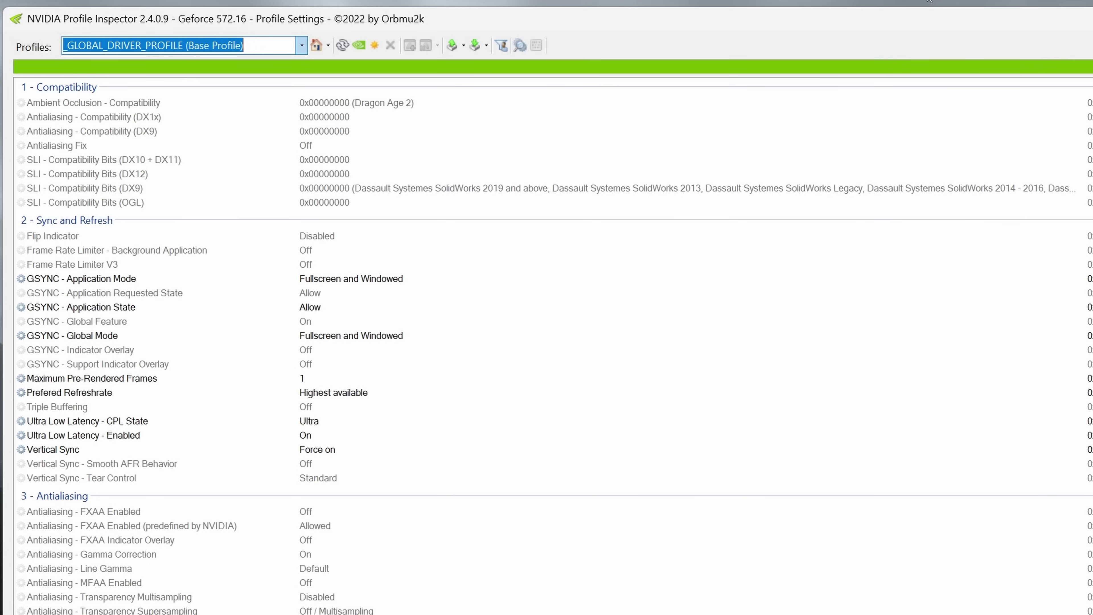
pyautogui.moveTo(835, 21); pyautogui.dragTo(833, 14)
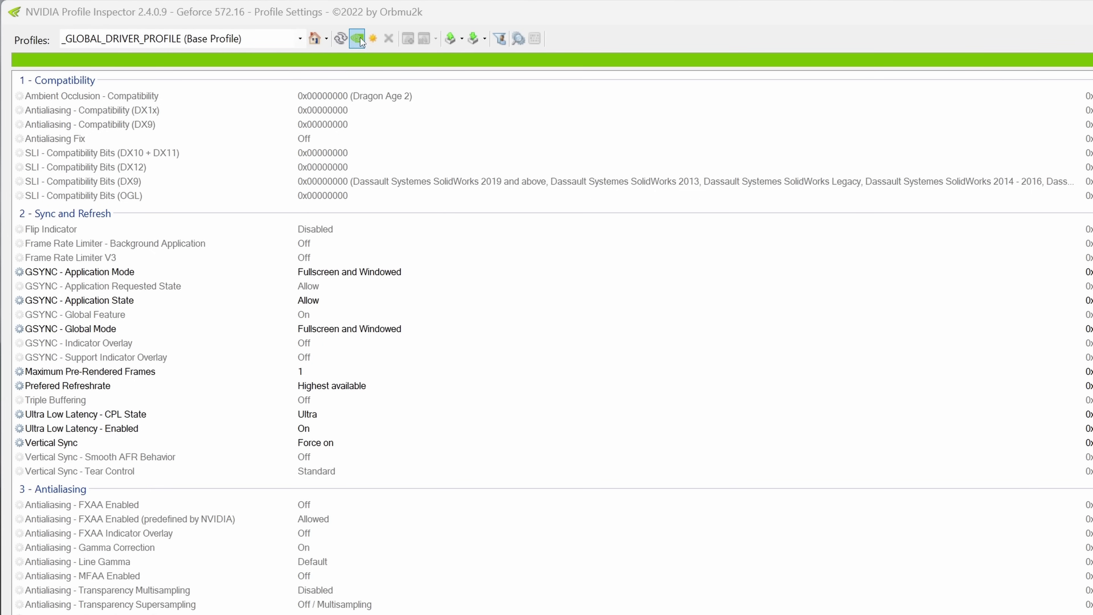
pyautogui.click(292, 37)
pyautogui.moveTo(300, 77); pyautogui.dragTo(290, 222)
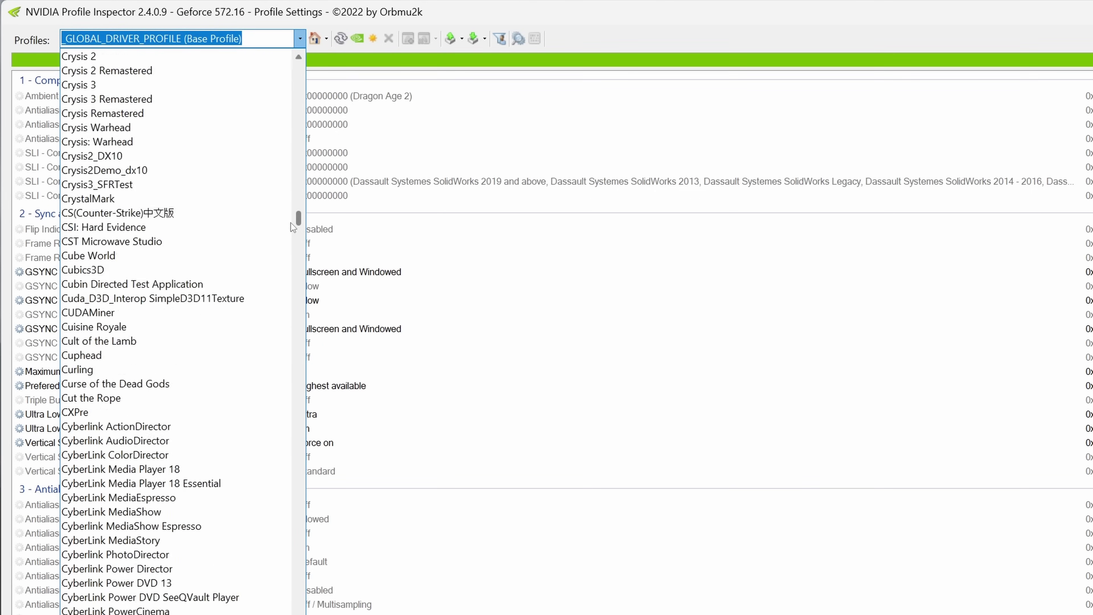
# - Keep the global profile, create a new custom test profile, and pick ff7rebirth.exe as its application
pyautogui.click(303, 41)
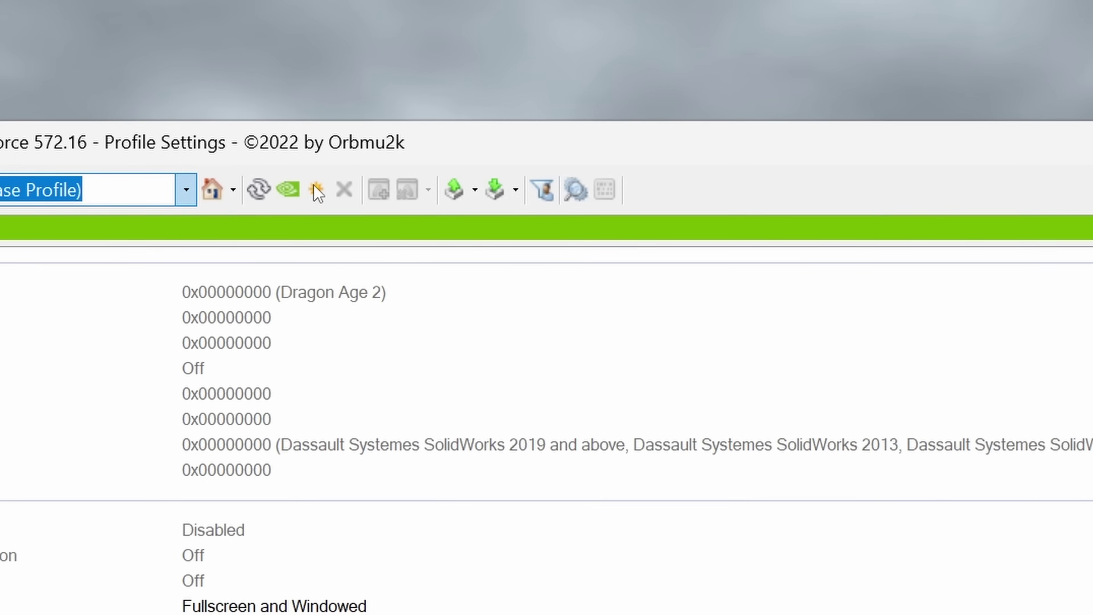
pyautogui.click(320, 194)
pyautogui.write('SD')
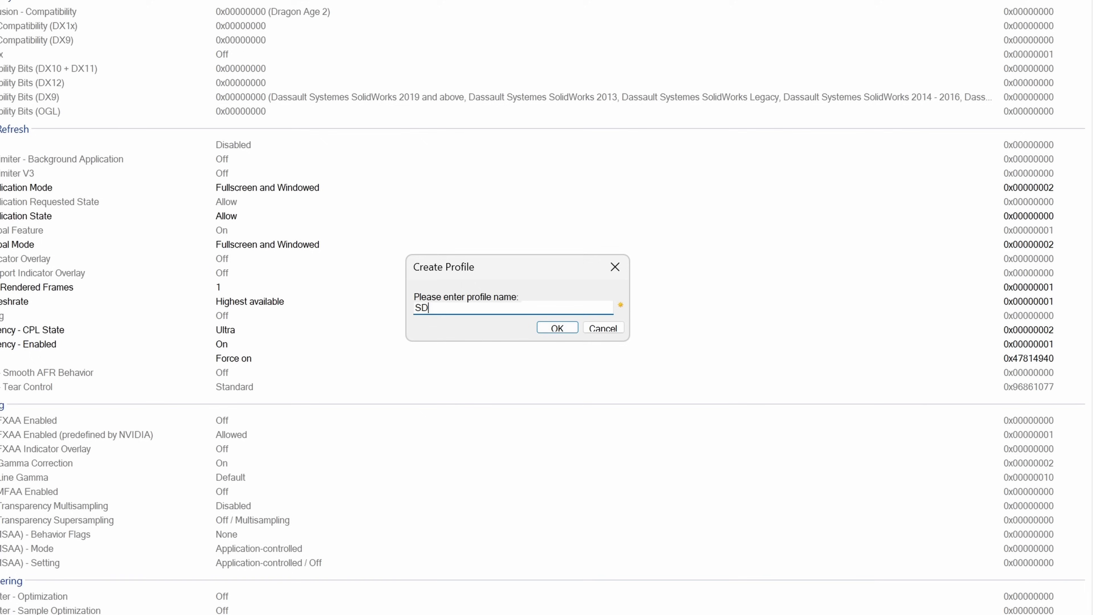
pyautogui.write('Fasjdflk;asdjfl;asdfj')
pyautogui.hotkey('ctrl', 'a')
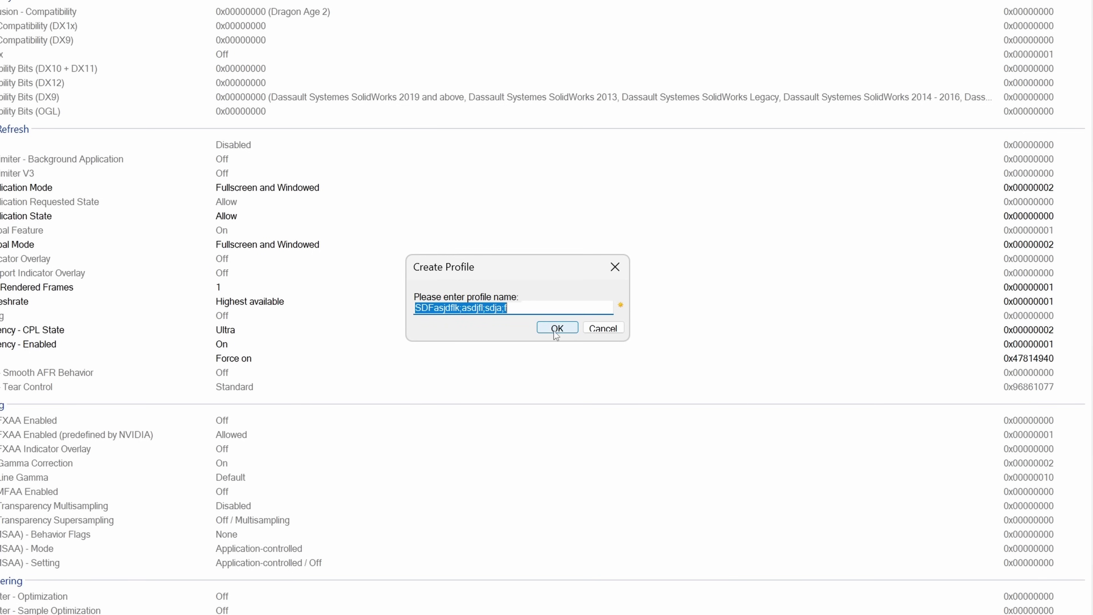
pyautogui.click(557, 328)
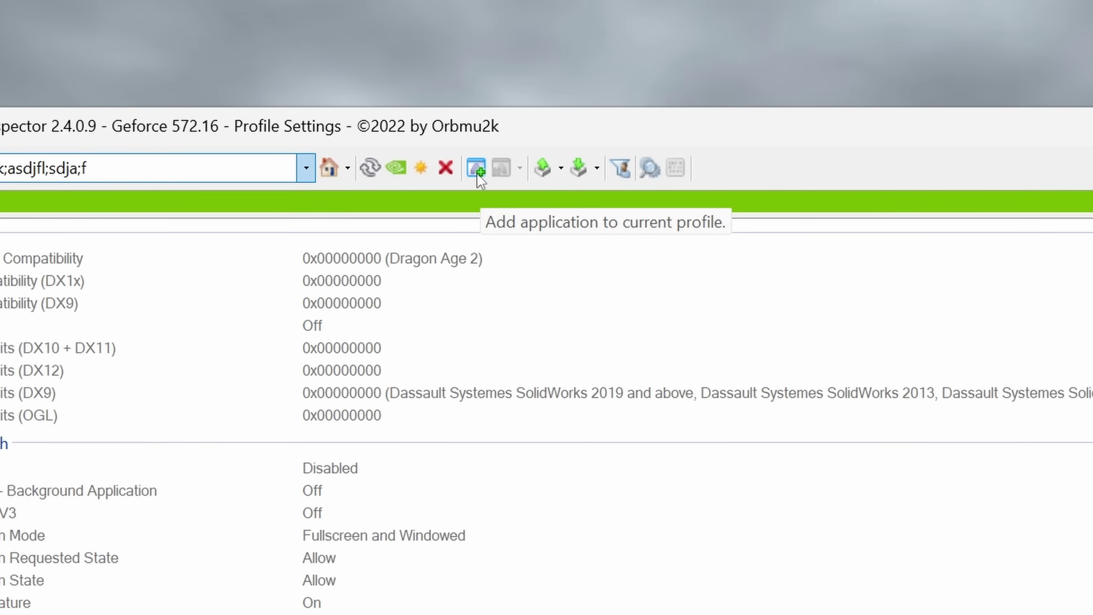
pyautogui.click(477, 173)
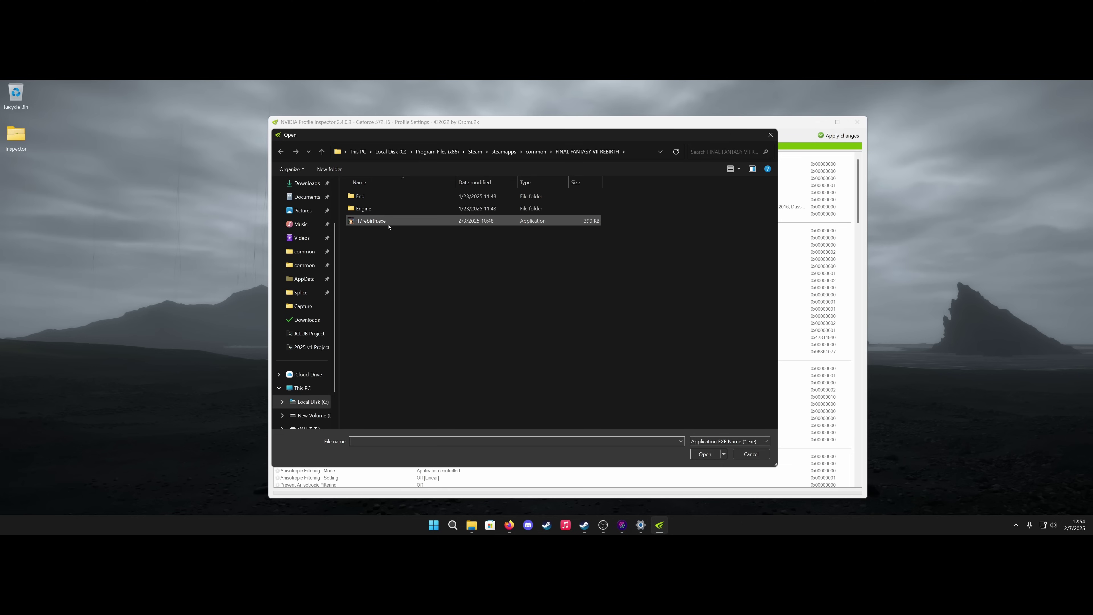
pyautogui.click(389, 225)
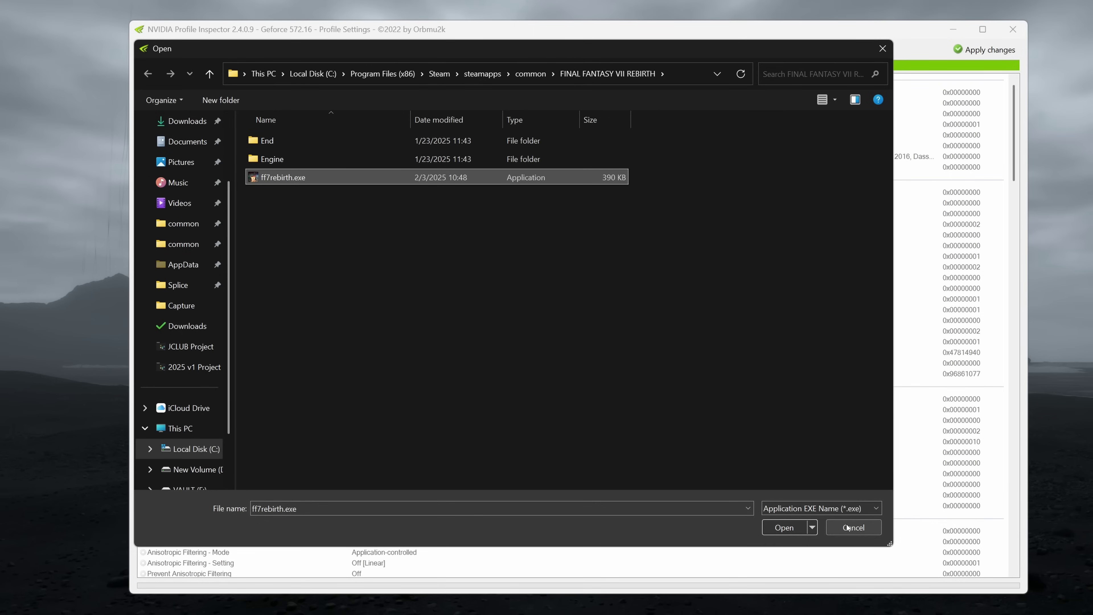
# - Cancel the Open dialog without adding ff7rebirth.exe to the profile
pyautogui.click(848, 526)
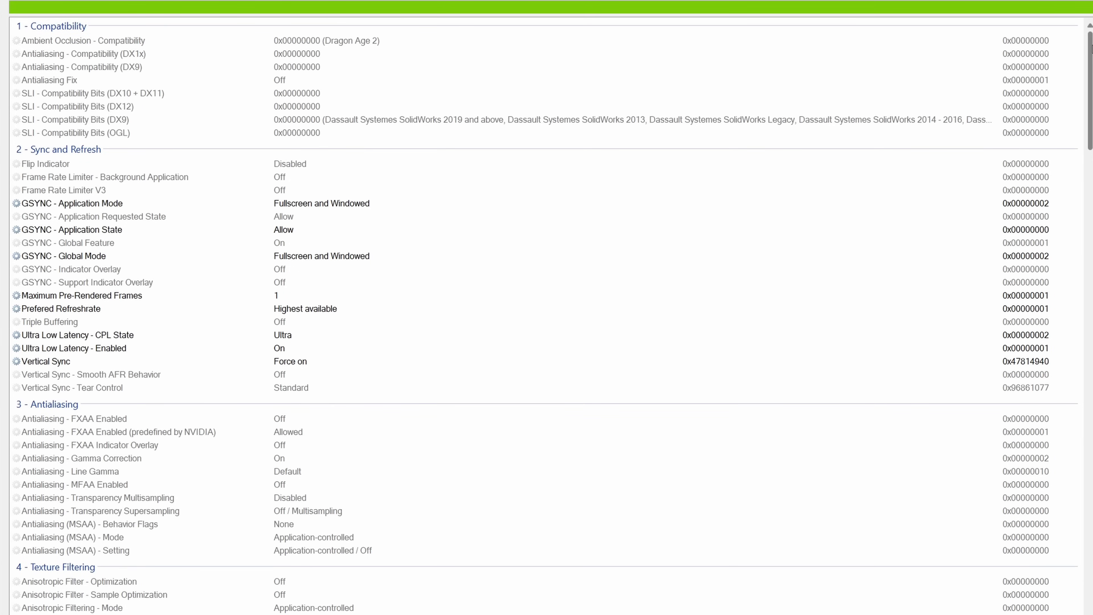
# - Under 5 - Common, set DLSS - Enable DLL Override to 'On - DLSS overridden by latest available'
pyautogui.scroll(-15, 1092, 49)
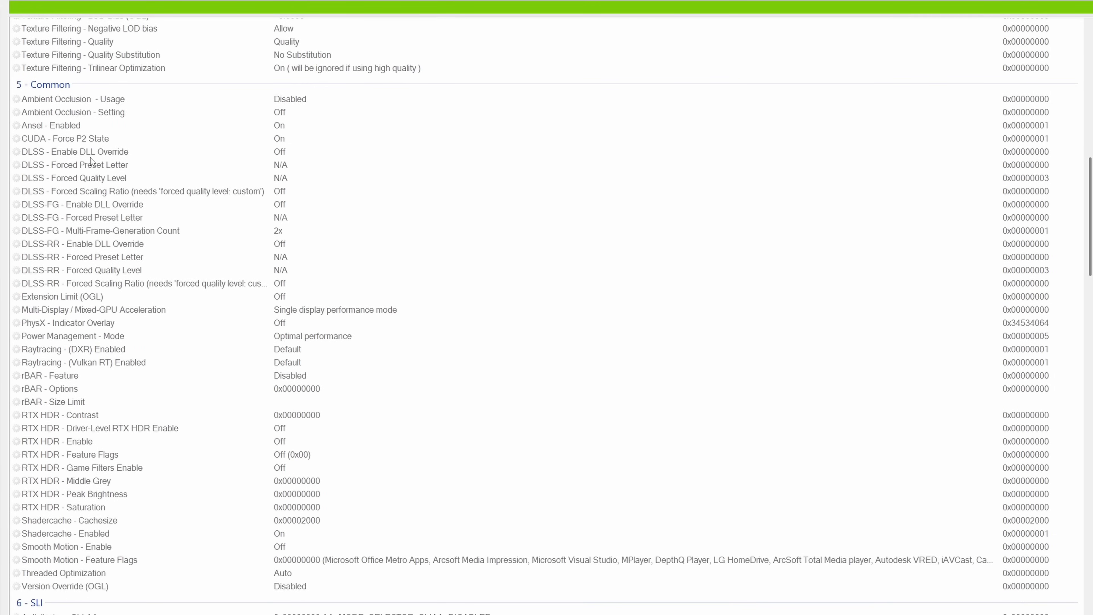
pyautogui.click(112, 156)
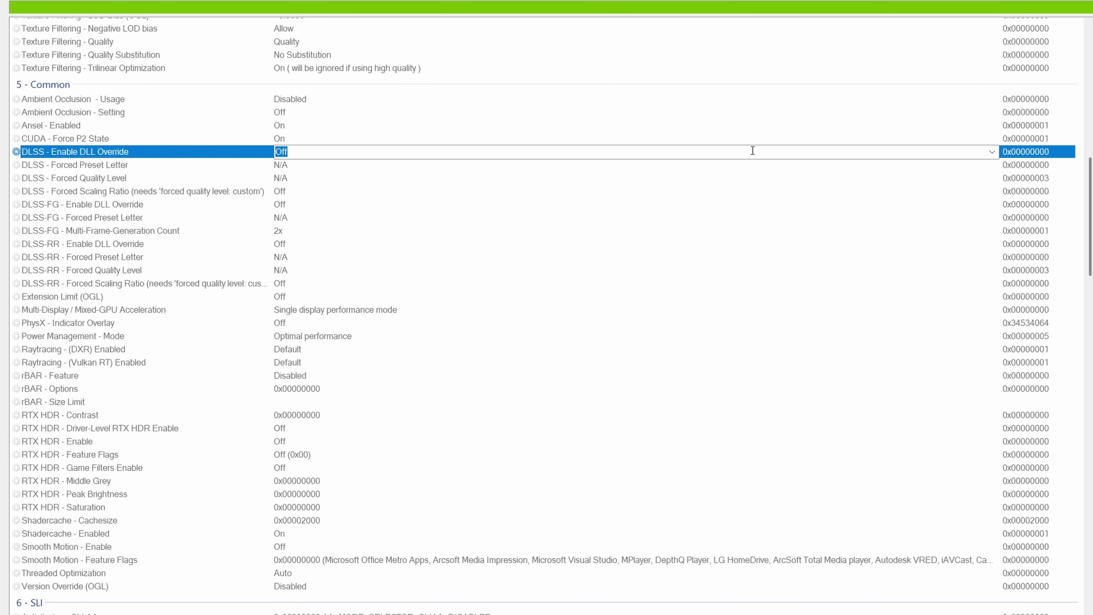
pyautogui.click(991, 151)
pyautogui.click(624, 178)
pyautogui.click(22, 169)
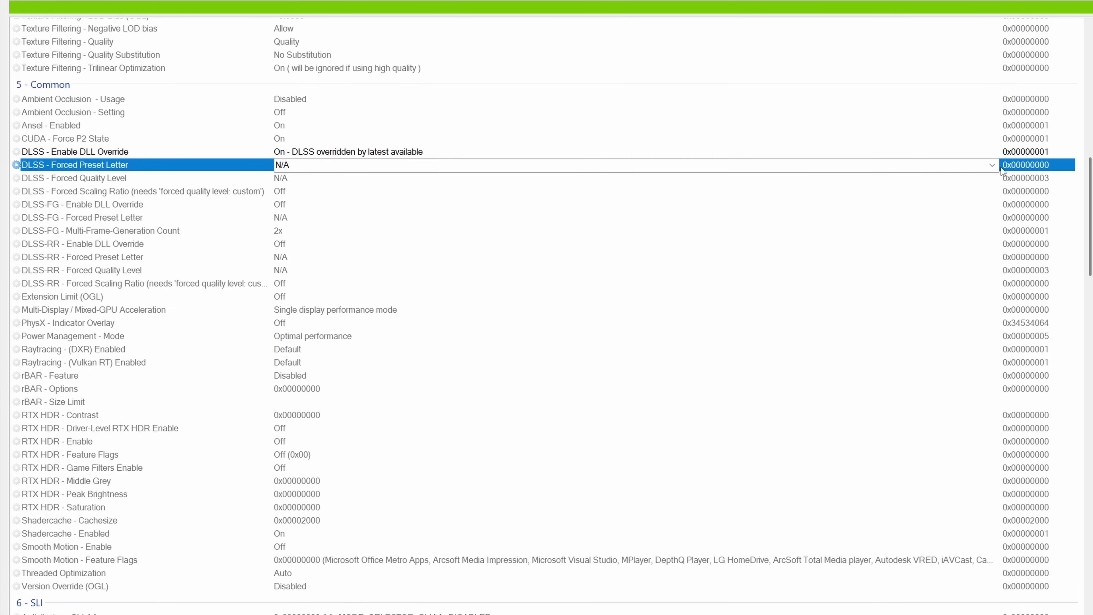
pyautogui.click(992, 165)
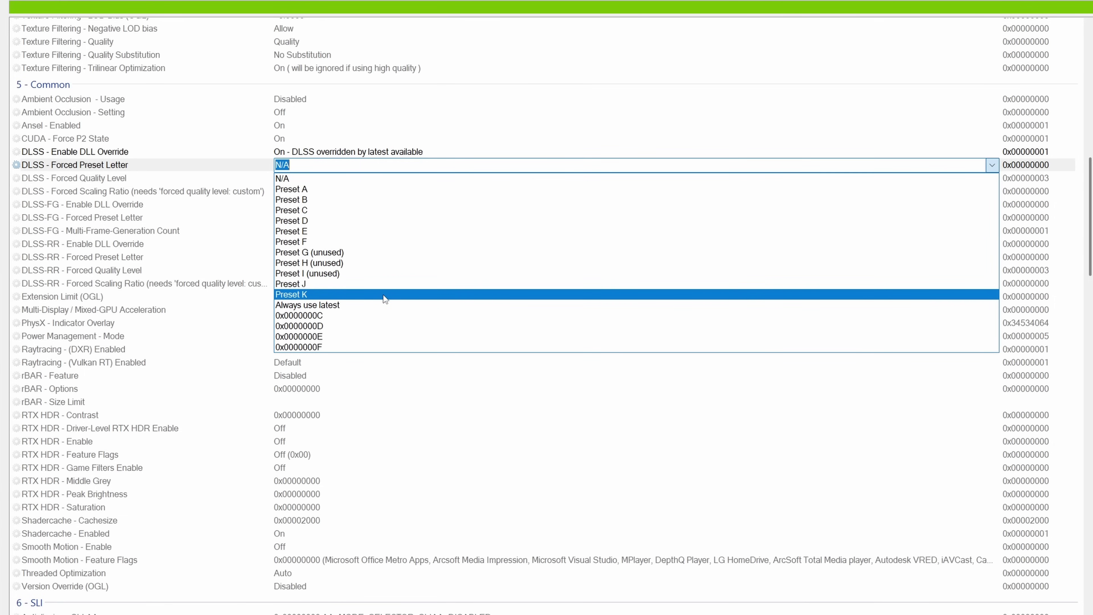
# - Set DLSS - Forced Preset Letter to Always use latest, leaving Quality Level N/A and Scaling Ratio Off
pyautogui.click(397, 303)
pyautogui.click(993, 178)
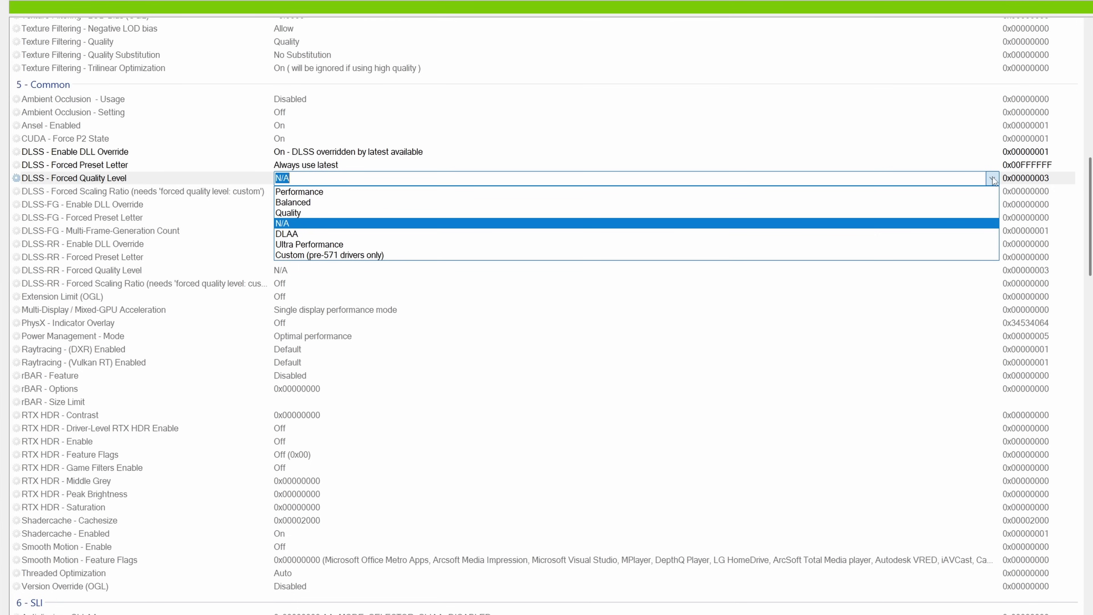
pyautogui.click(992, 180)
pyautogui.click(994, 192)
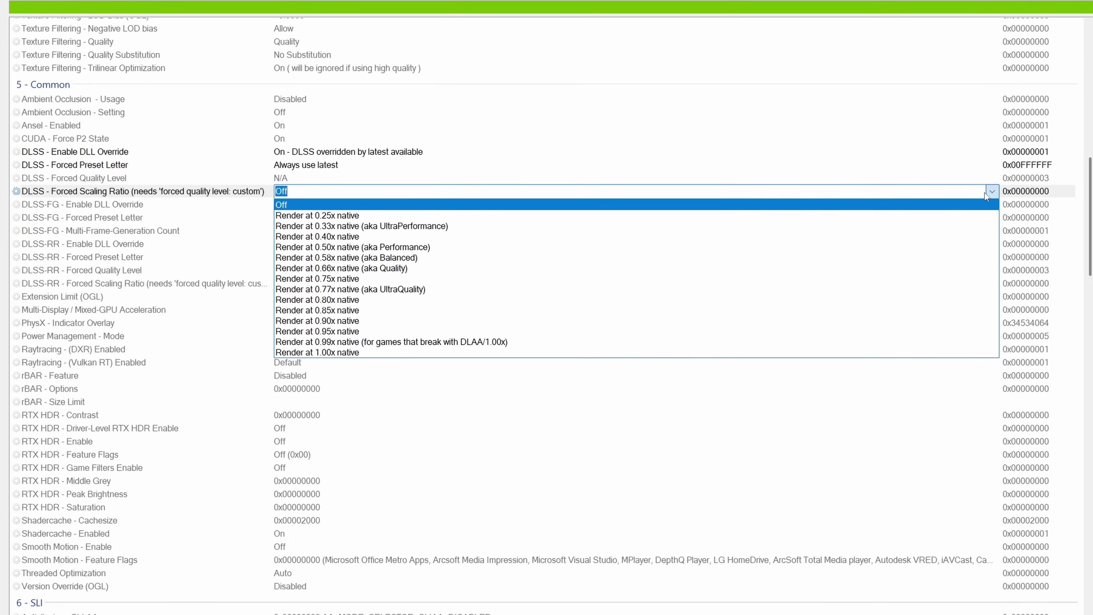
pyautogui.click(991, 193)
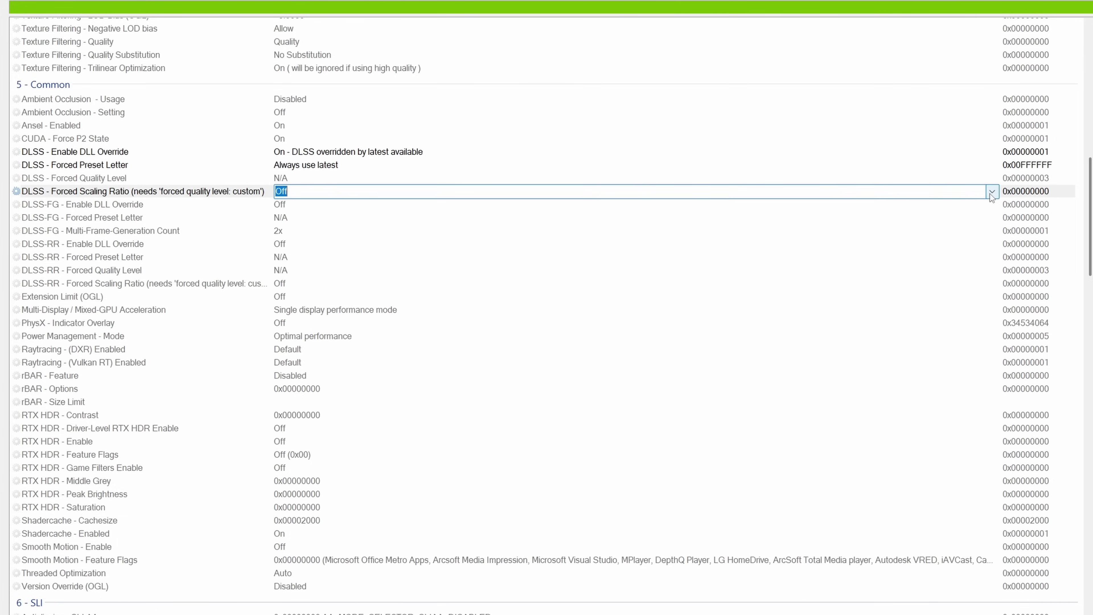
pyautogui.click(27, 205)
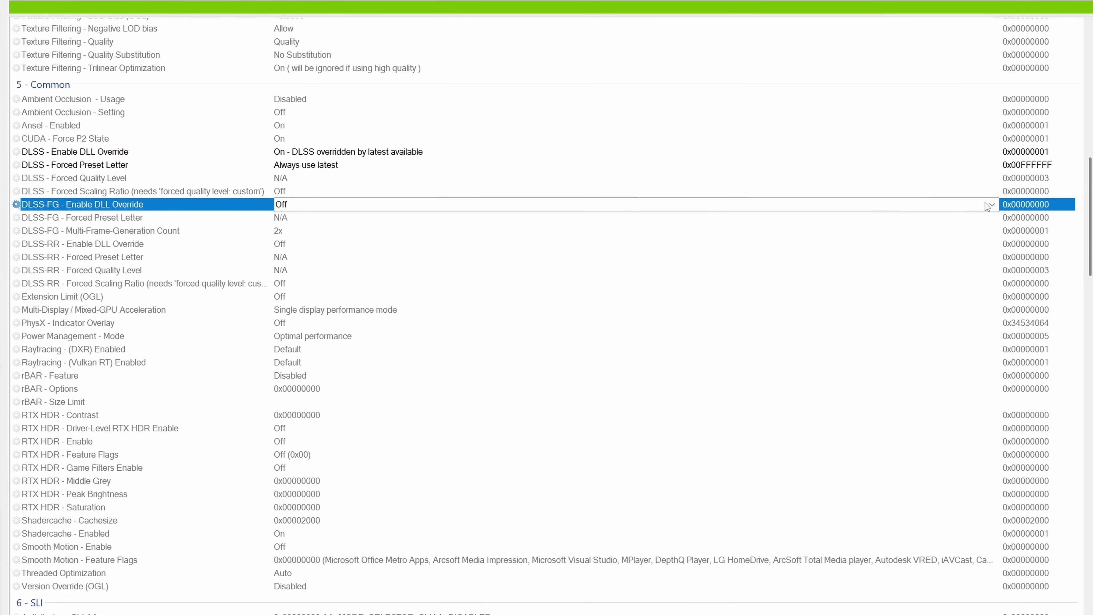
# - Turn the DLSS-FG DLL override on to latest available and recheck the DLSS override rows
pyautogui.click(988, 205)
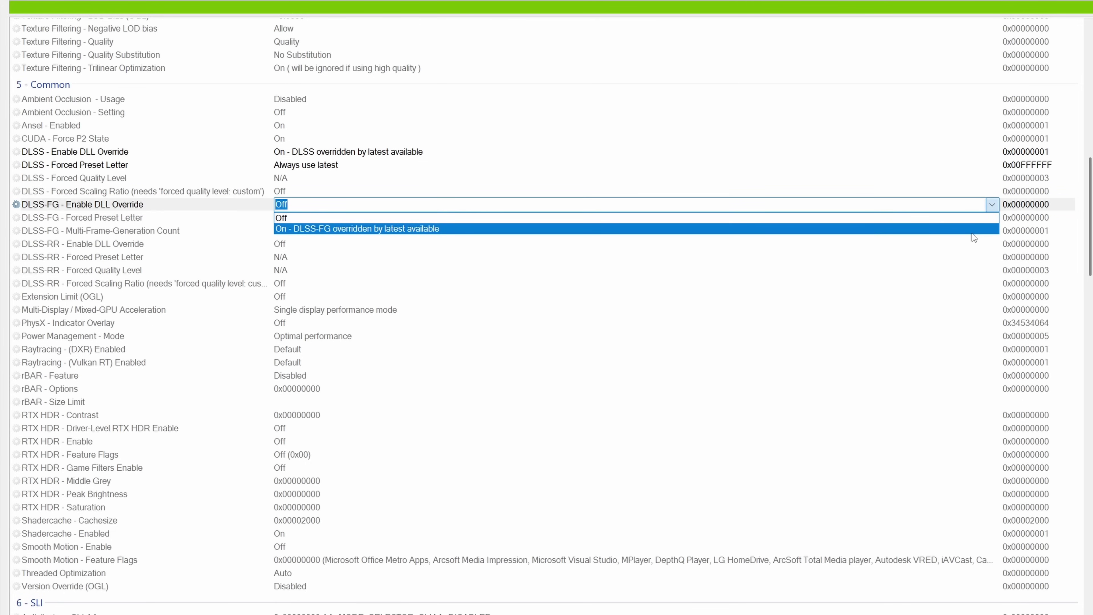
pyautogui.click(972, 233)
pyautogui.click(120, 217)
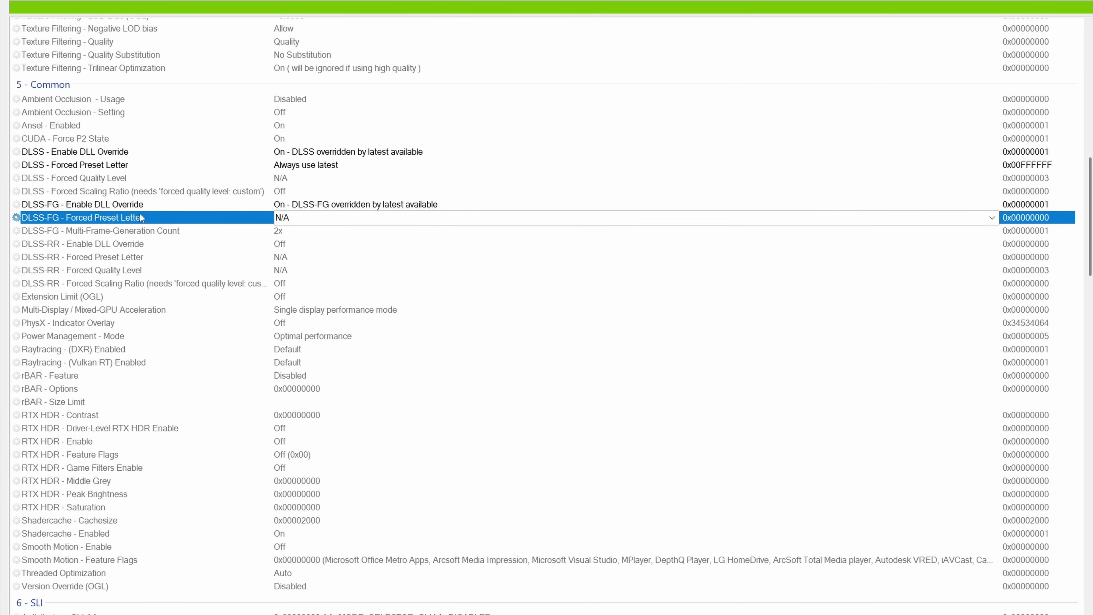
pyautogui.click(114, 156)
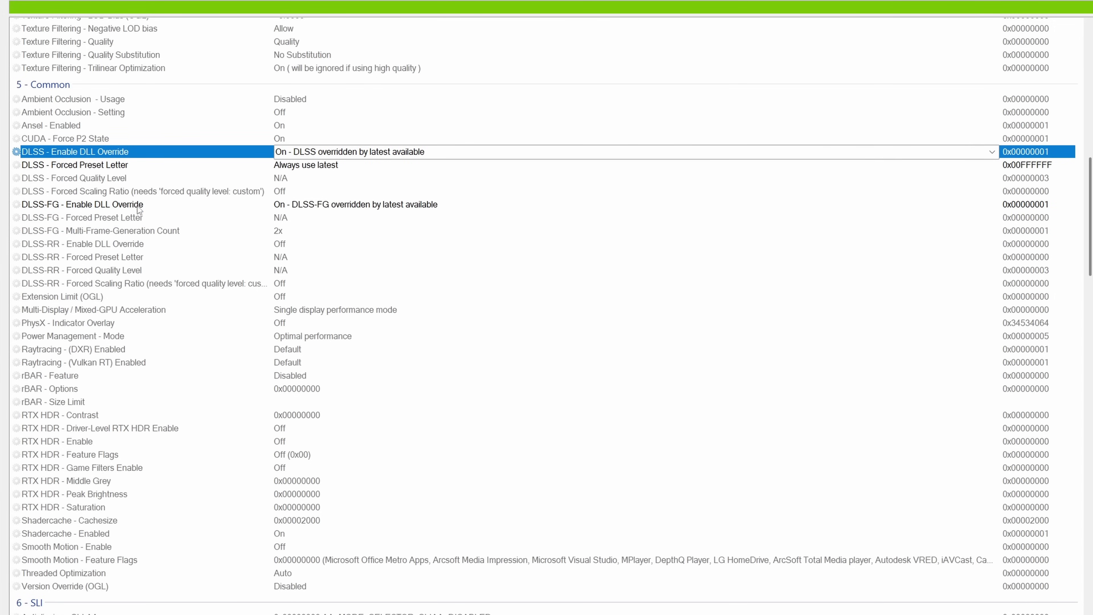
pyautogui.click(139, 206)
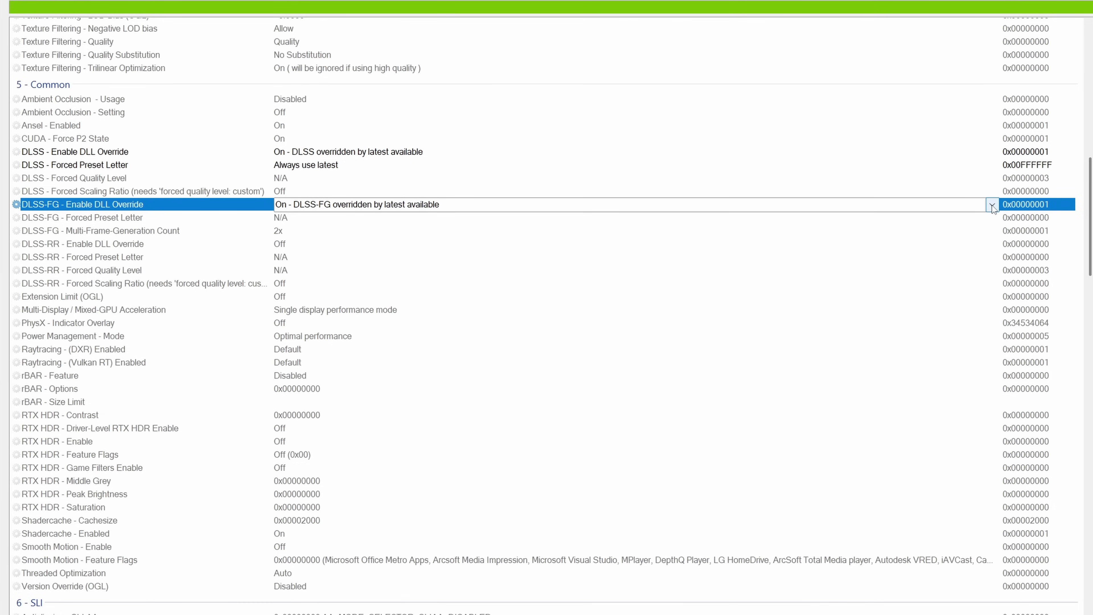
# - Set DLSS-FG - Forced Preset Letter to Always use latest, leaving Multi-Frame-Generation Count at 2x
pyautogui.click(995, 218)
pyautogui.click(993, 218)
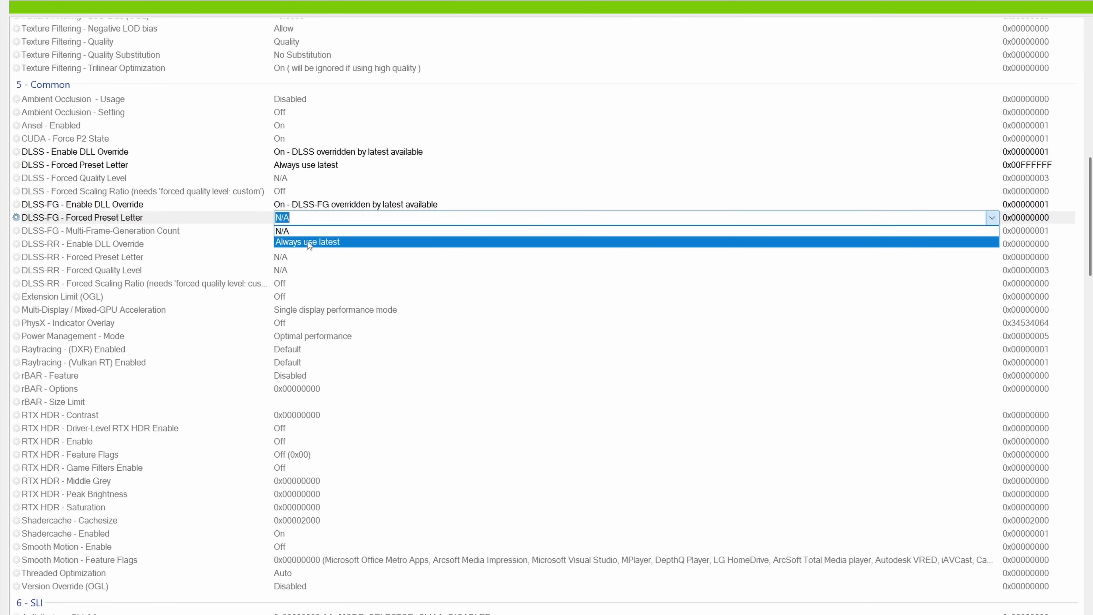
pyautogui.click(322, 244)
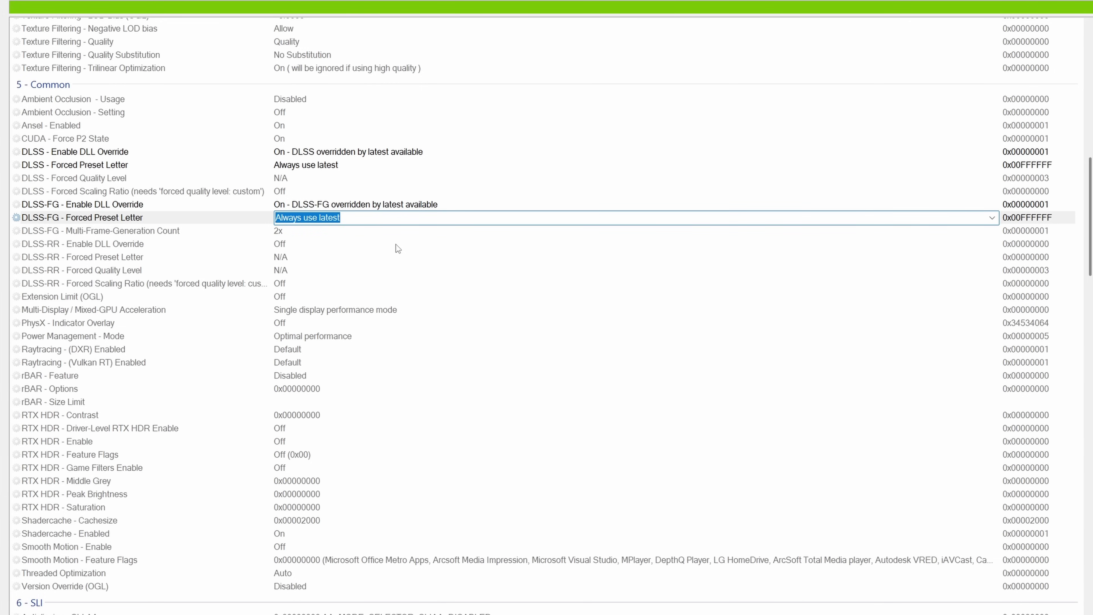
pyautogui.click(465, 218)
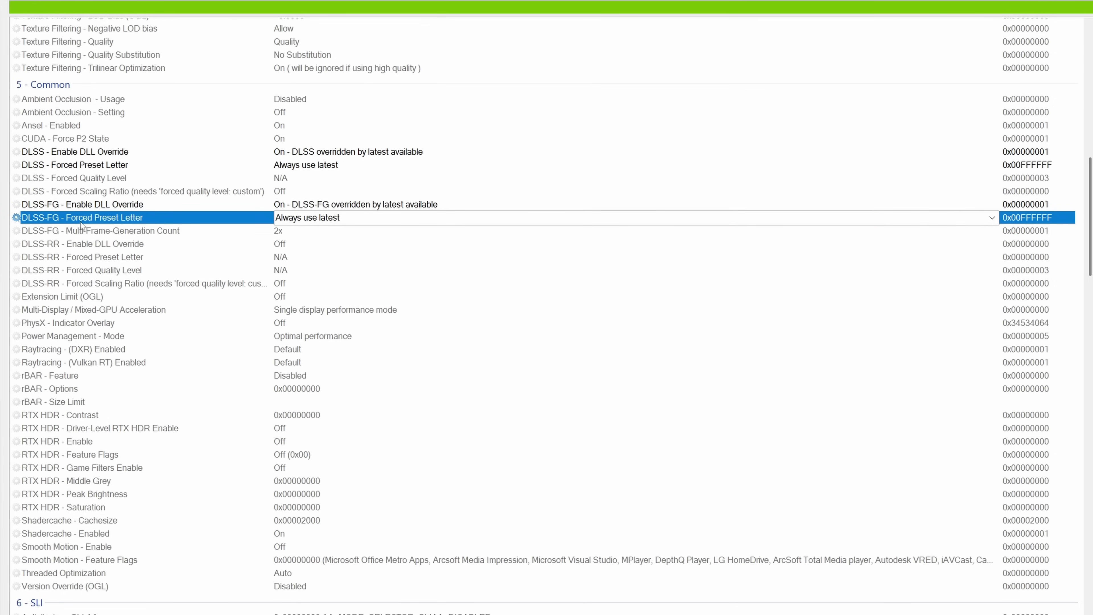
pyautogui.click(111, 230)
pyautogui.click(993, 232)
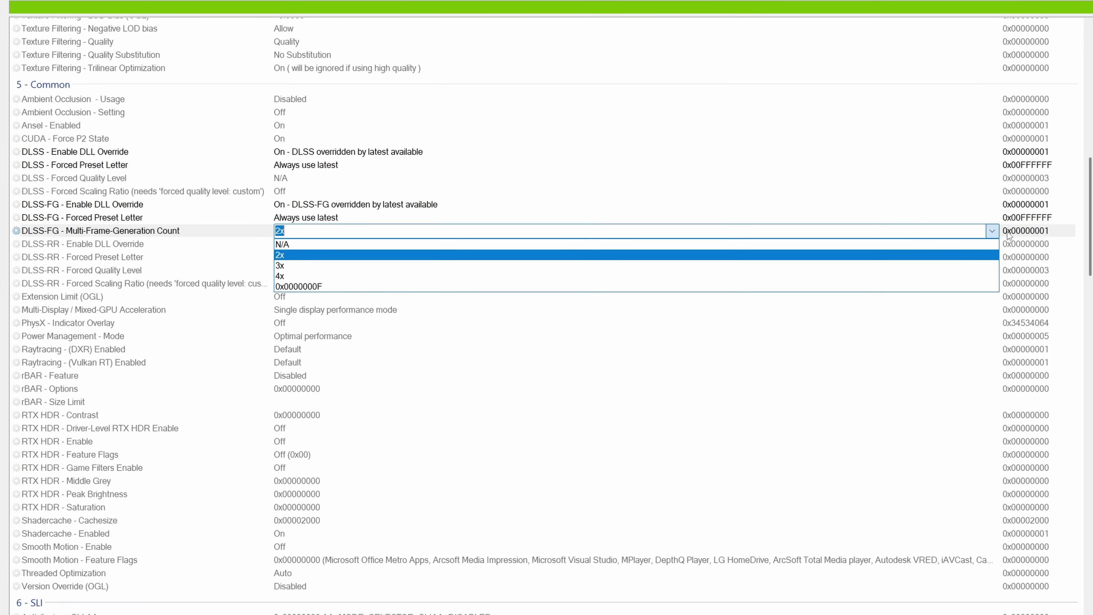
pyautogui.click(31, 249)
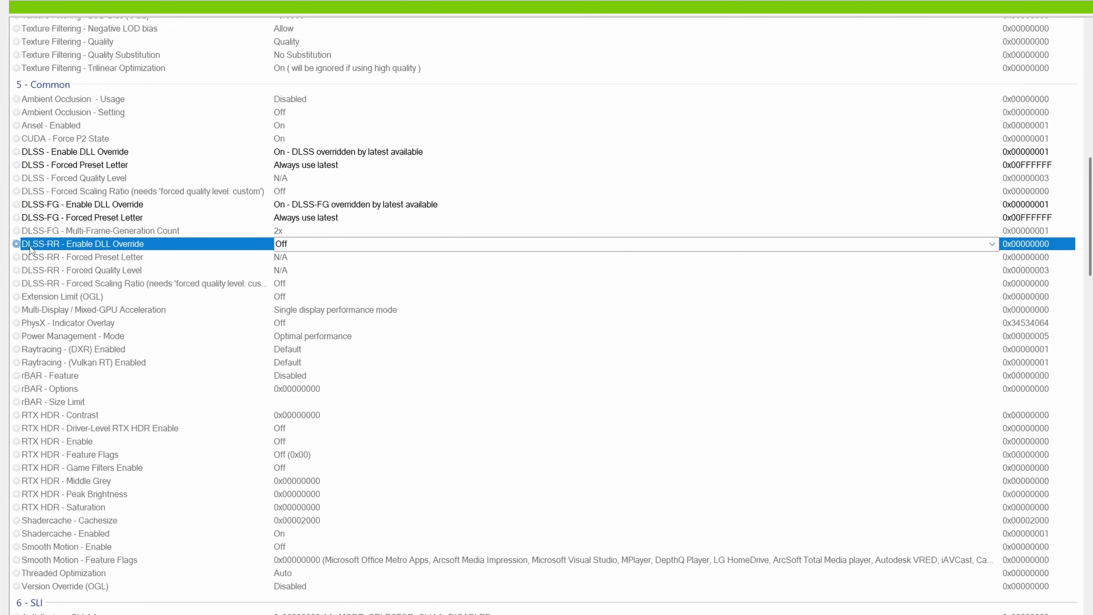
# - Turn the DLSS-RR - Enable DLL Override setting on
pyautogui.click(993, 245)
pyautogui.click(993, 245)
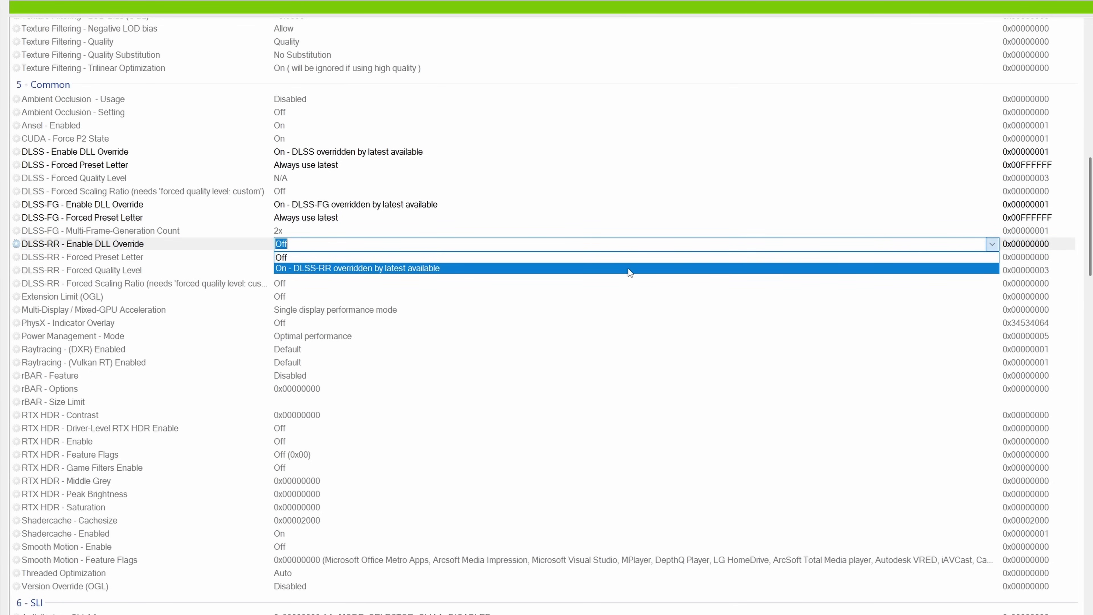
pyautogui.click(629, 269)
# - Force DLSS-RR - Forced Preset Letter to Always use latest, keeping Forced Quality Level at N/A
pyautogui.click(992, 257)
pyautogui.click(992, 259)
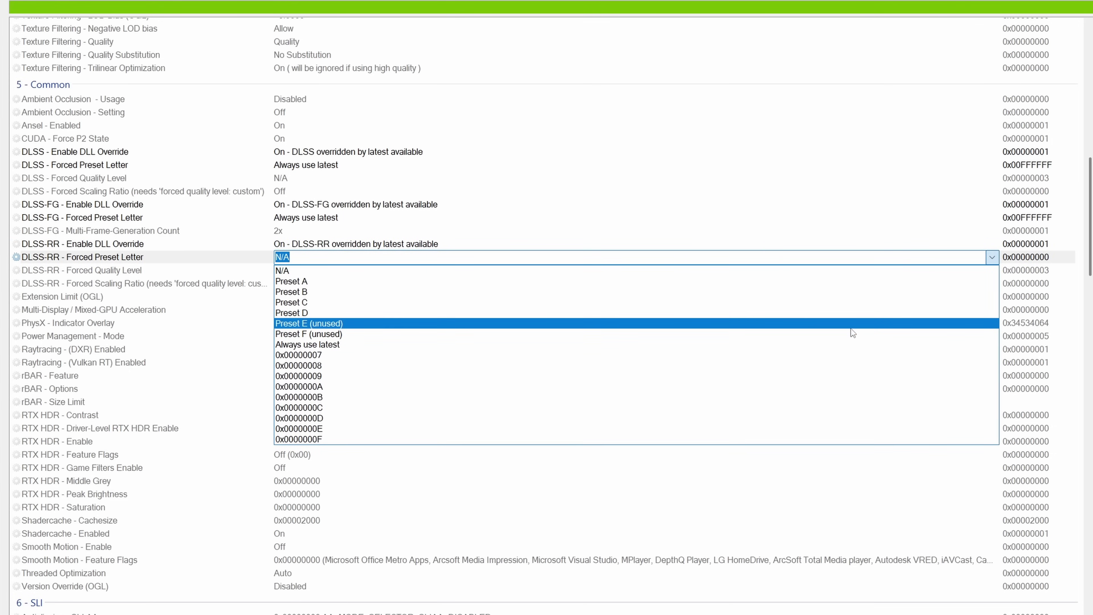
pyautogui.click(848, 342)
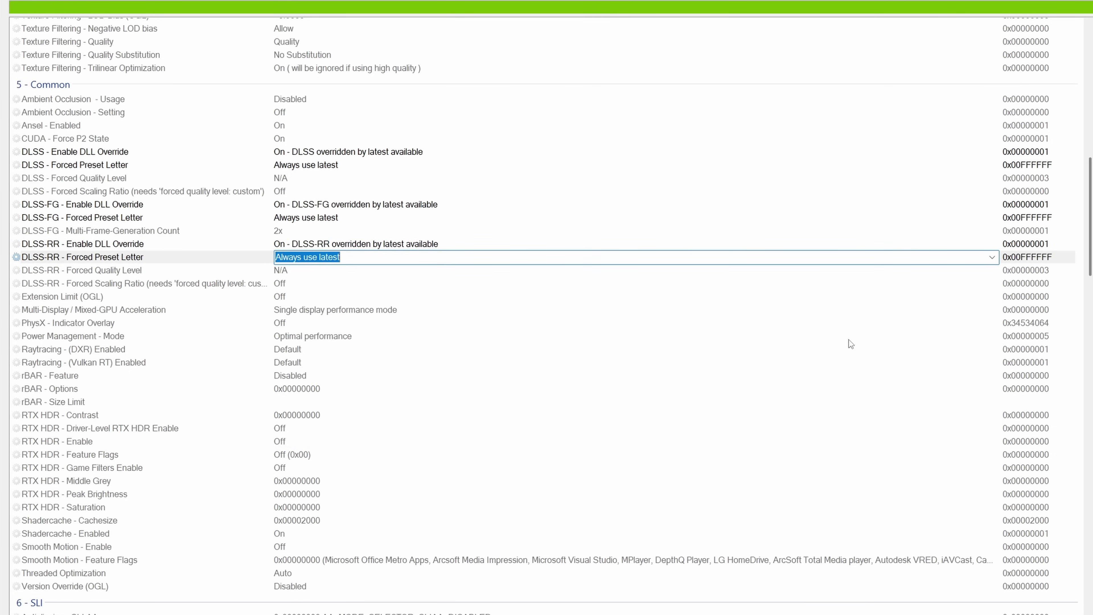
pyautogui.click(207, 272)
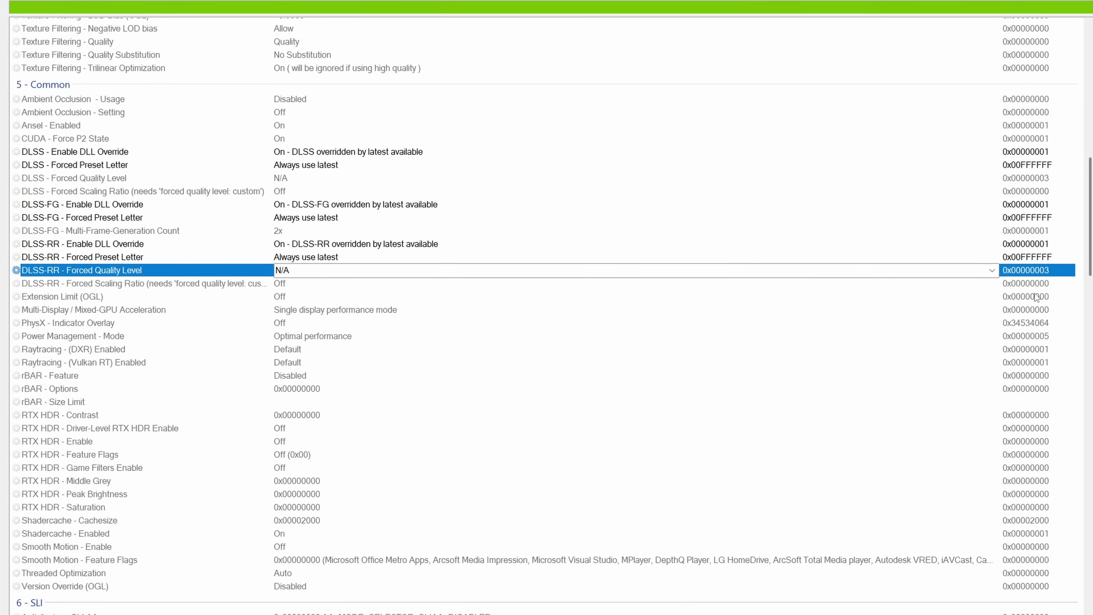
pyautogui.click(992, 271)
pyautogui.click(995, 272)
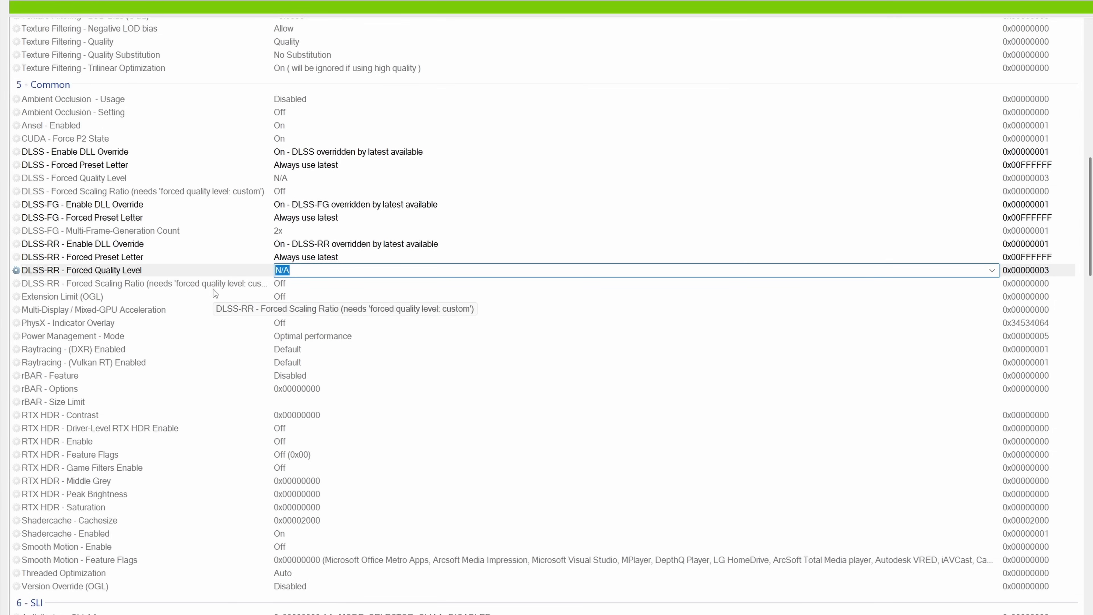
# - Review the DLSS, DLSS-FG and DLSS-RR override and preset letter rows
pyautogui.click(132, 217)
pyautogui.click(82, 155)
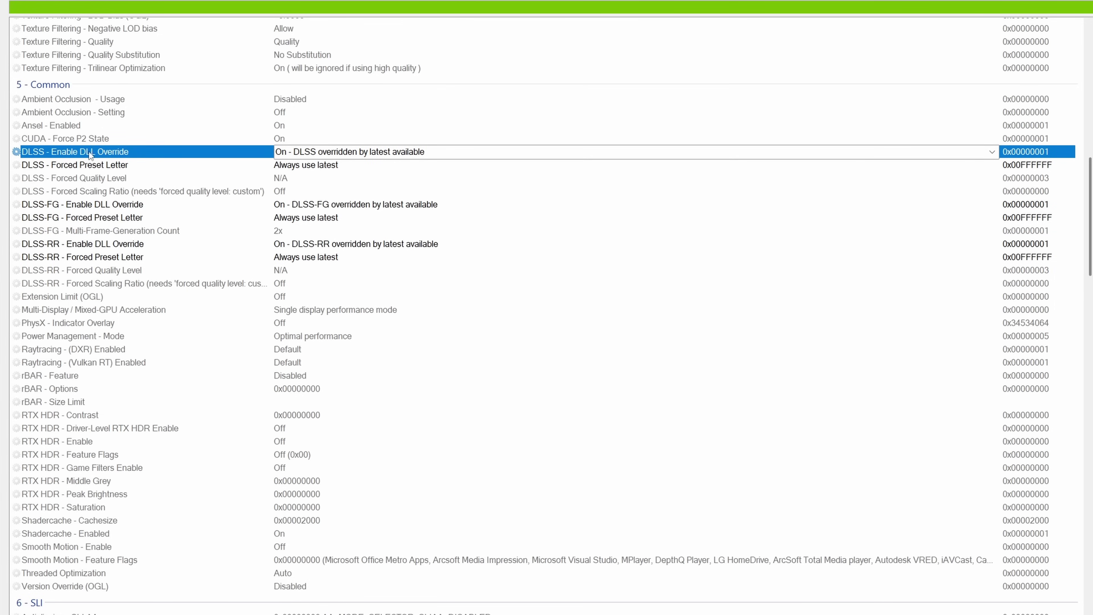
pyautogui.click(146, 166)
pyautogui.click(113, 205)
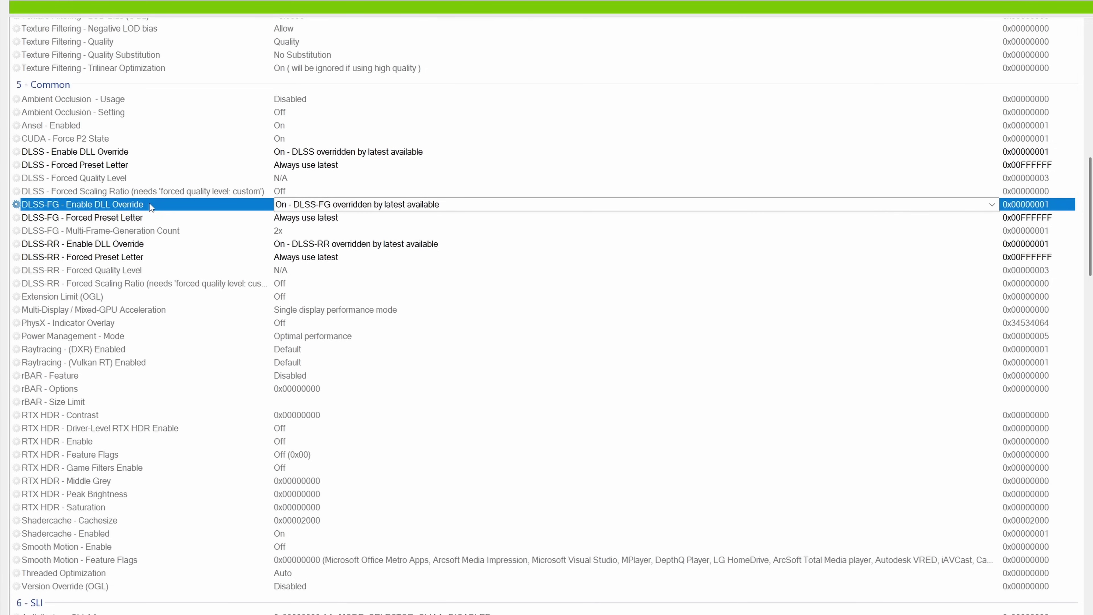
pyautogui.click(170, 214)
pyautogui.click(115, 246)
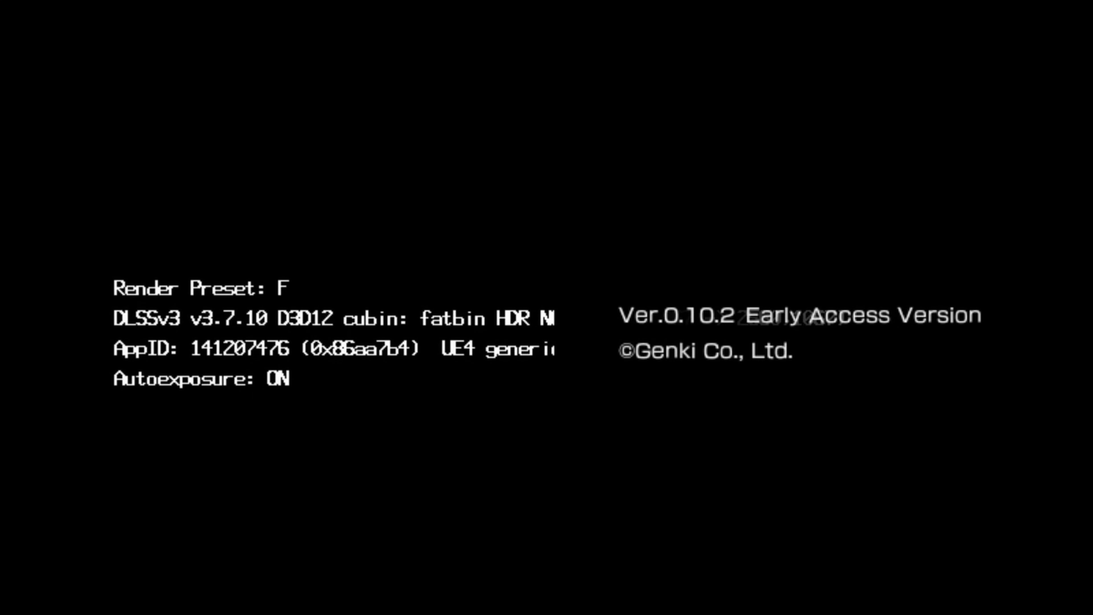
# - Switch back to the desktop, close NVIDIA Profile Inspector, and launch Tokyo Xtreme Racer with PLAY in Steam
pyautogui.hotkey('alt', 'Tab')
pyautogui.click(249, 300)
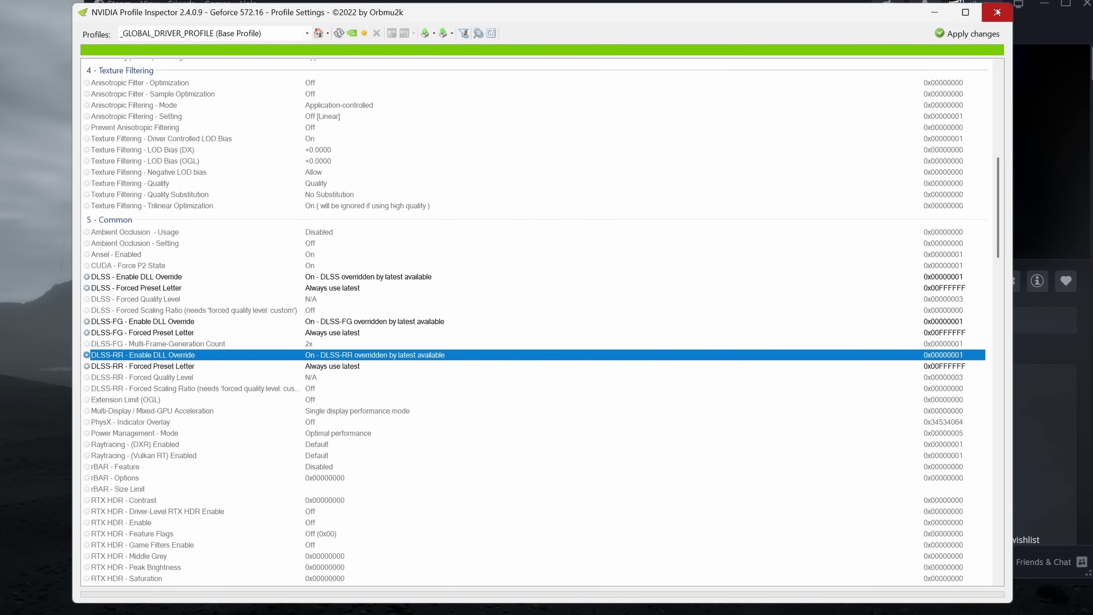
pyautogui.click(998, 12)
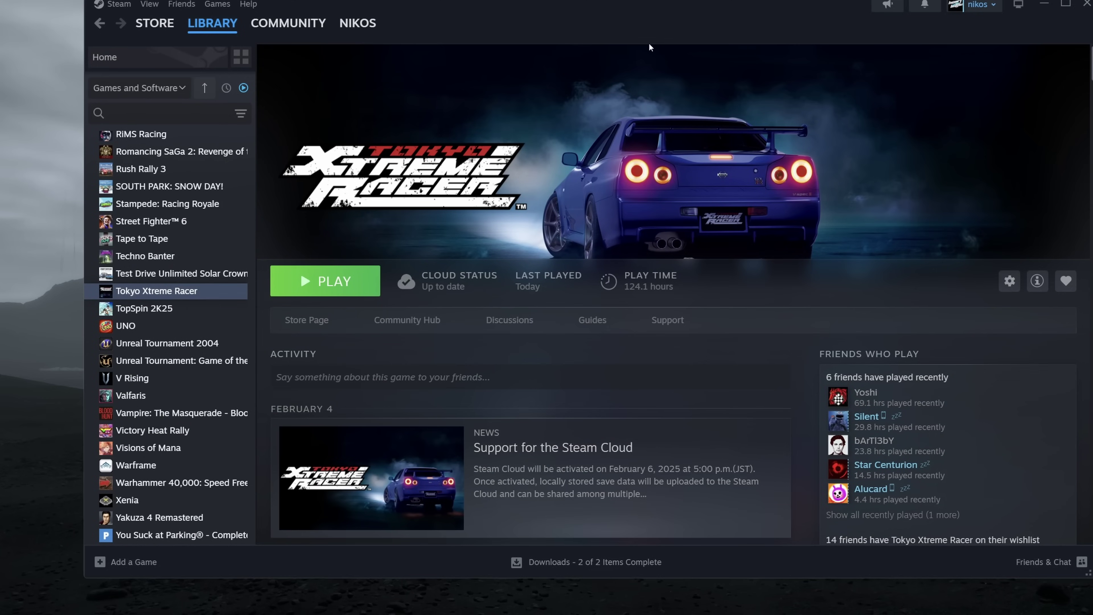
pyautogui.click(344, 279)
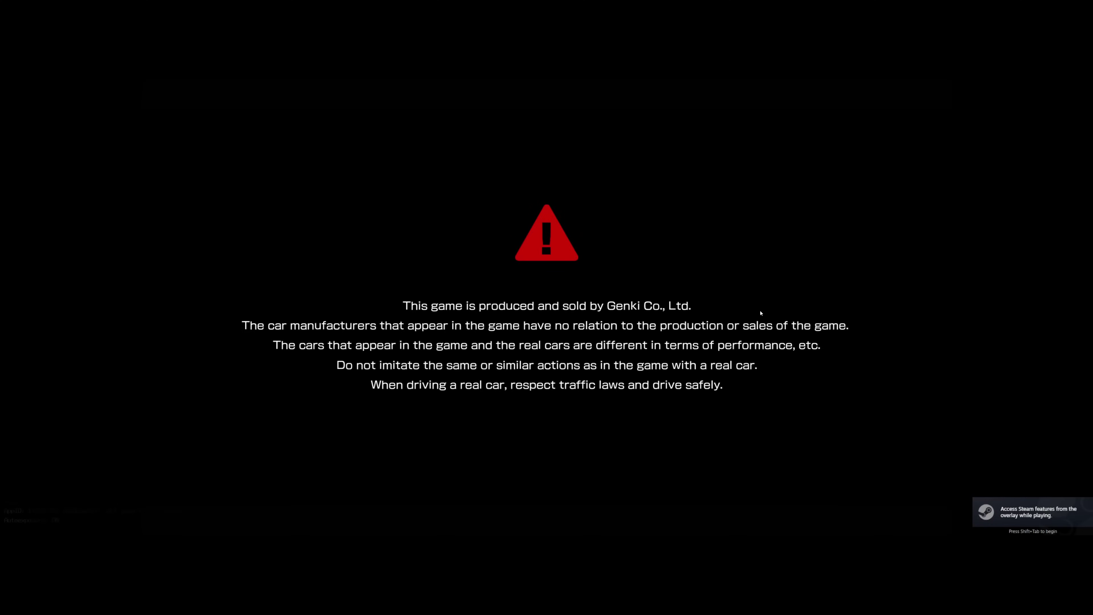
# - Skip the disclaimer screen to reach the intro, where the overlay shows Render Preset K
pyautogui.click(761, 313)
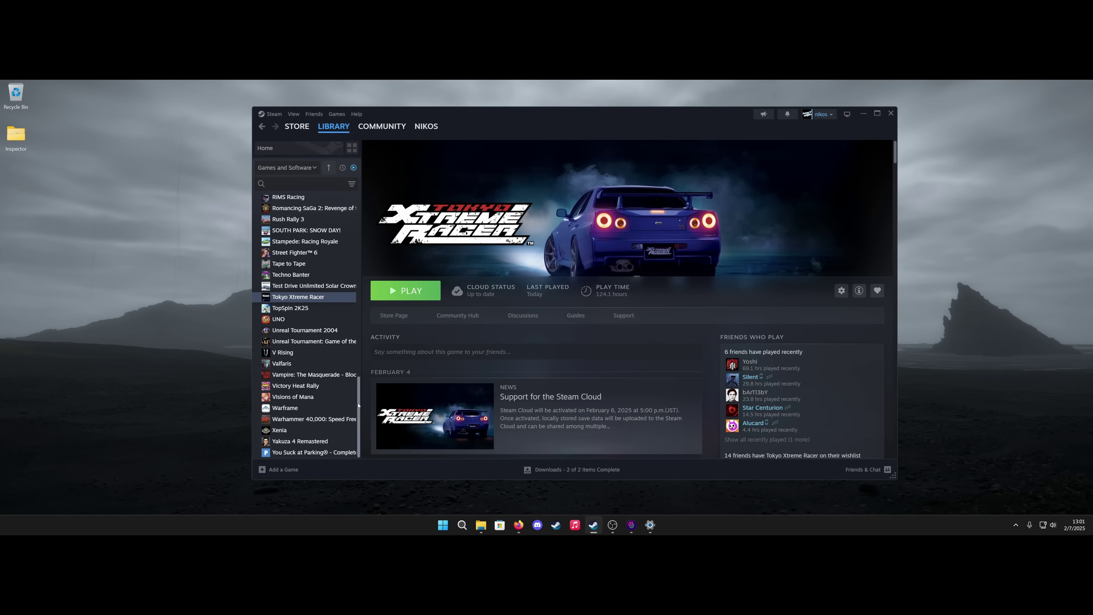
# - Scroll the Steam library, show and re-hide the hidden tray icons, and go to THE FINALS page
pyautogui.moveTo(358, 391); pyautogui.dragTo(362, 238)
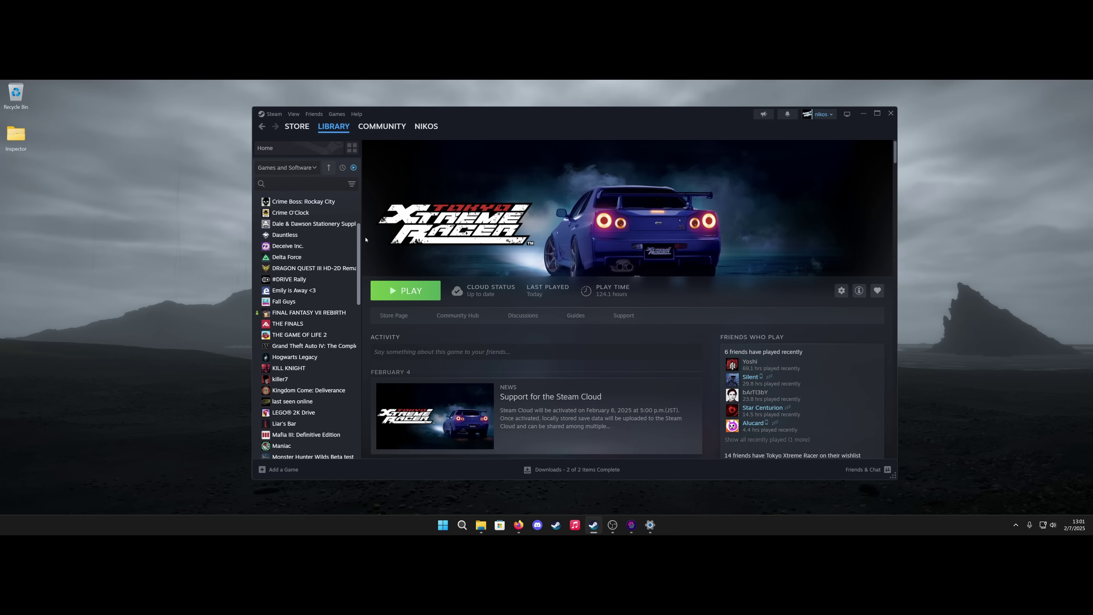
pyautogui.click(1016, 525)
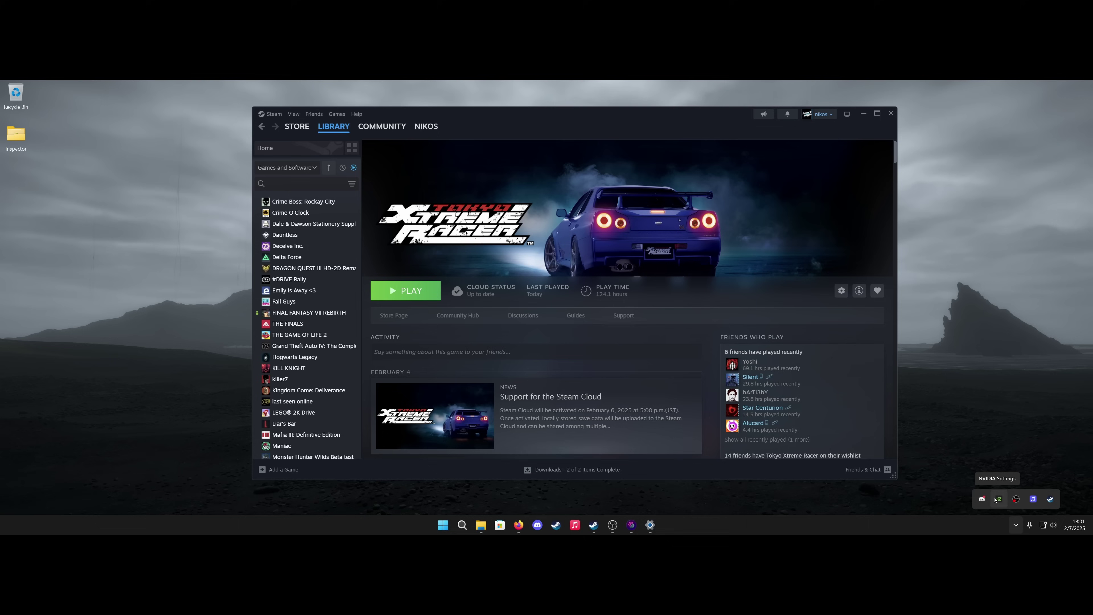
pyautogui.click(1016, 524)
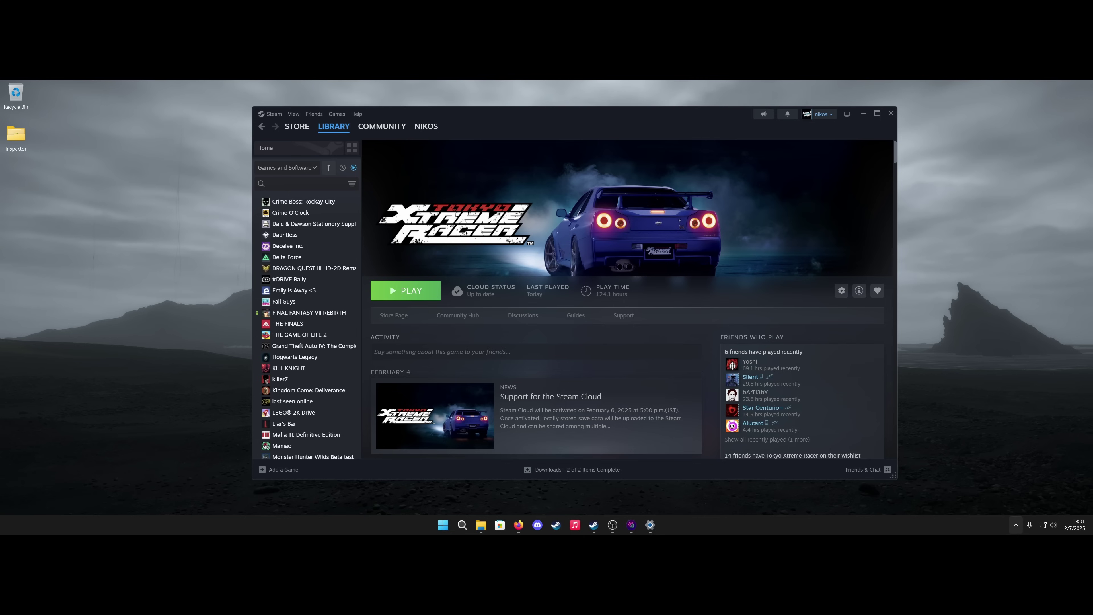
pyautogui.click(289, 324)
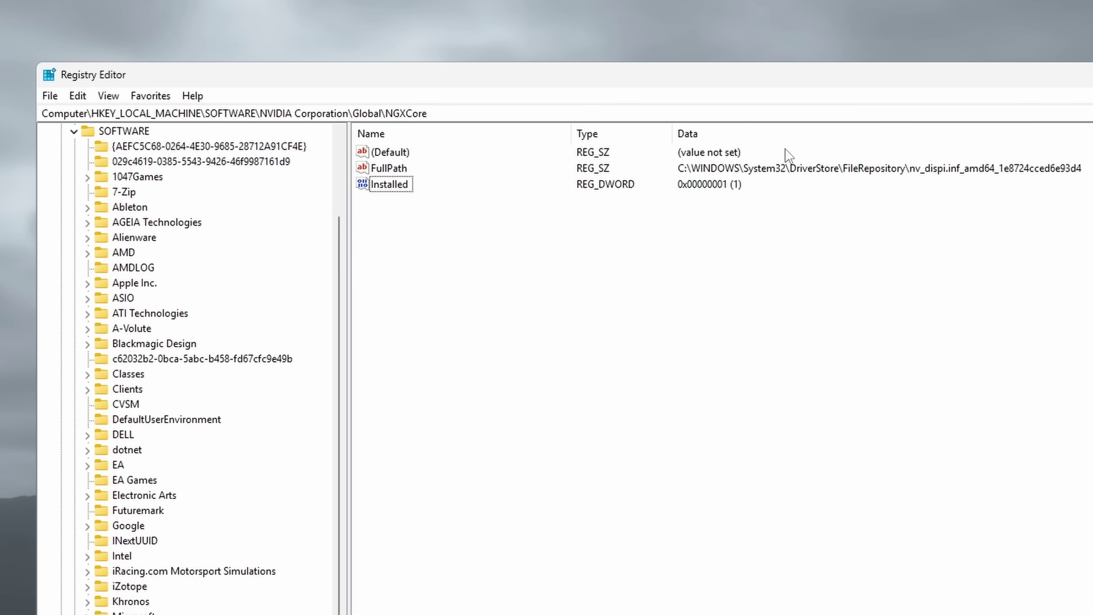
# - Create a new DWORD (32-bit) value named ShowDlssIndicator under the NGXCore key
pyautogui.click(628, 114)
pyautogui.moveTo(519, 115); pyautogui.dragTo(41, 113)
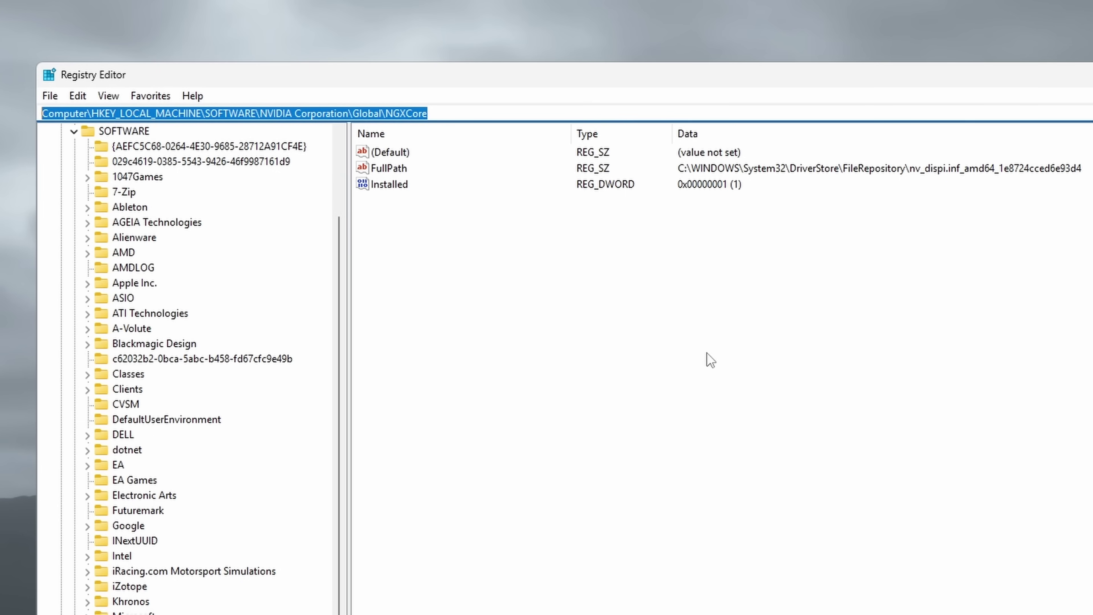
pyautogui.click(699, 355)
pyautogui.rightClick(604, 452)
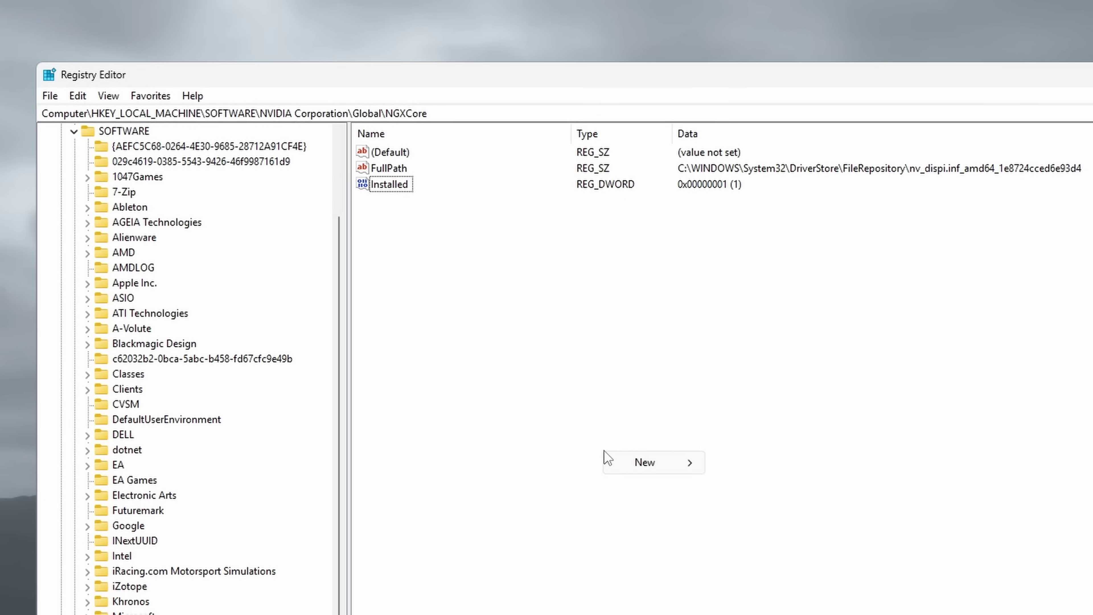
pyautogui.moveTo(661, 468)
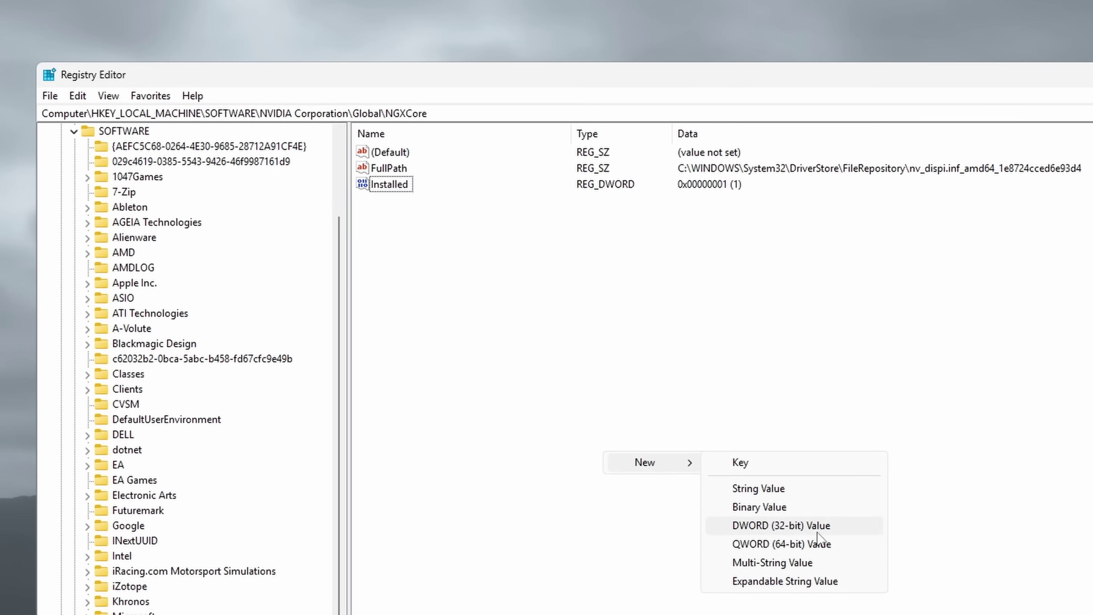
pyautogui.click(836, 526)
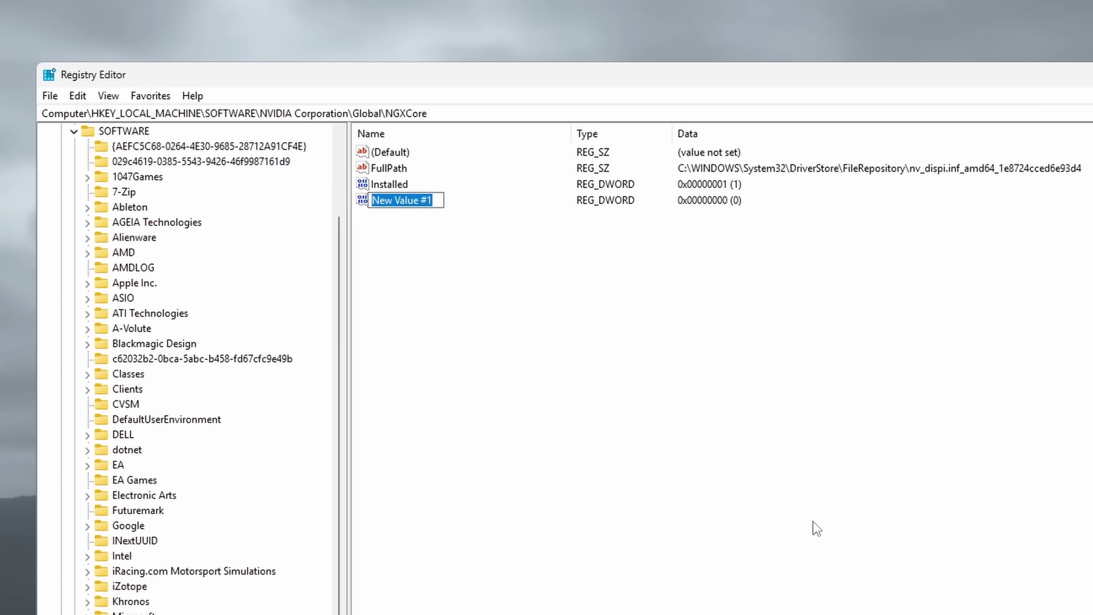
pyautogui.write('ShowDlssIndicator')
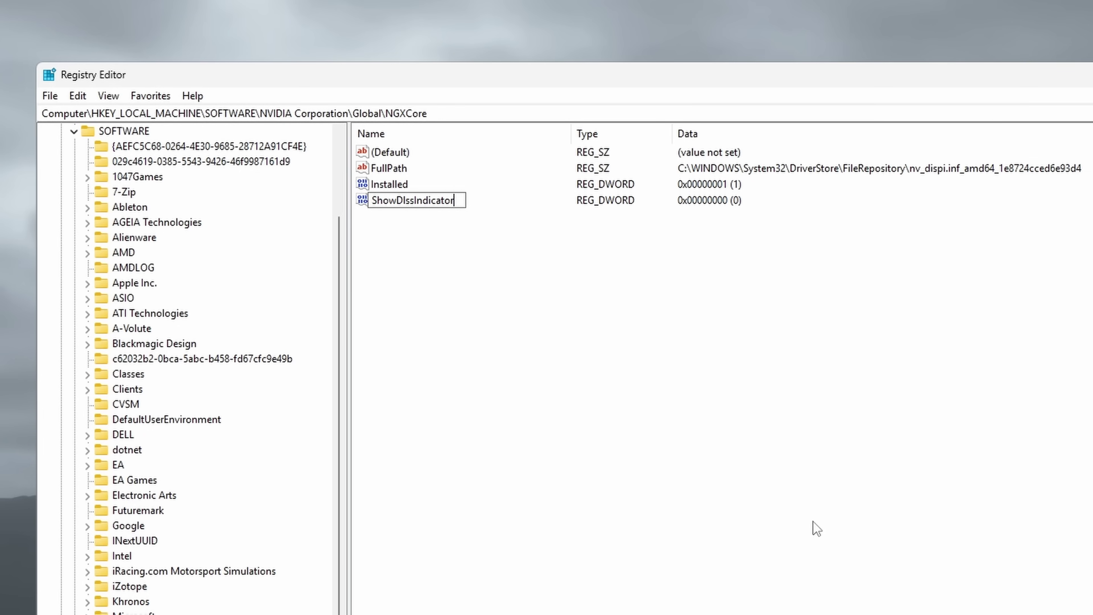
pyautogui.press('Return')
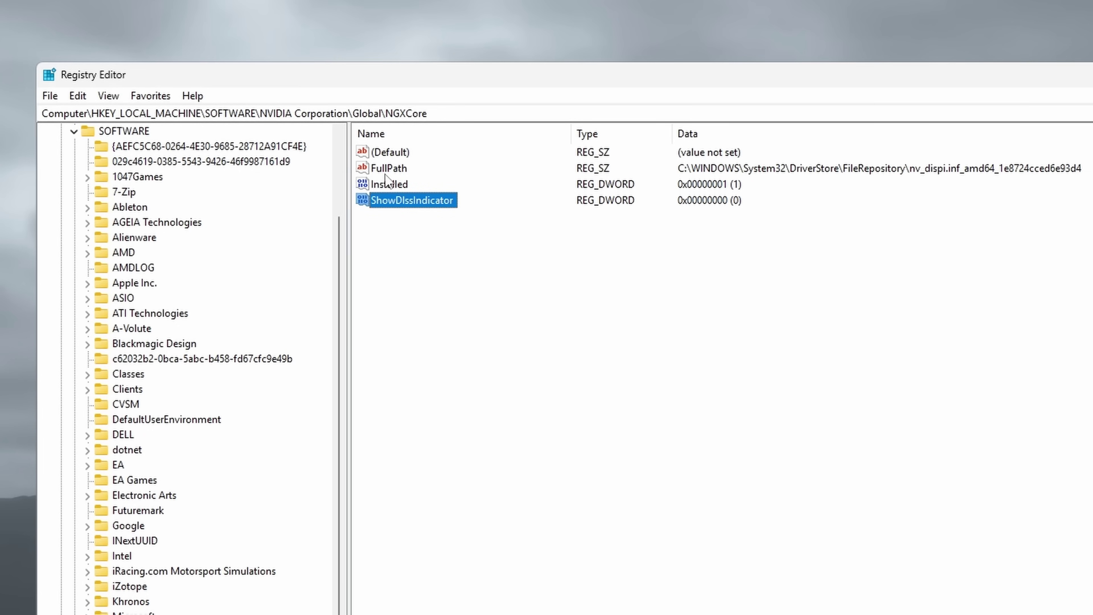
# - Set ShowDlssIndicator's data to decimal 1024
pyautogui.rightClick(405, 208)
pyautogui.click(452, 211)
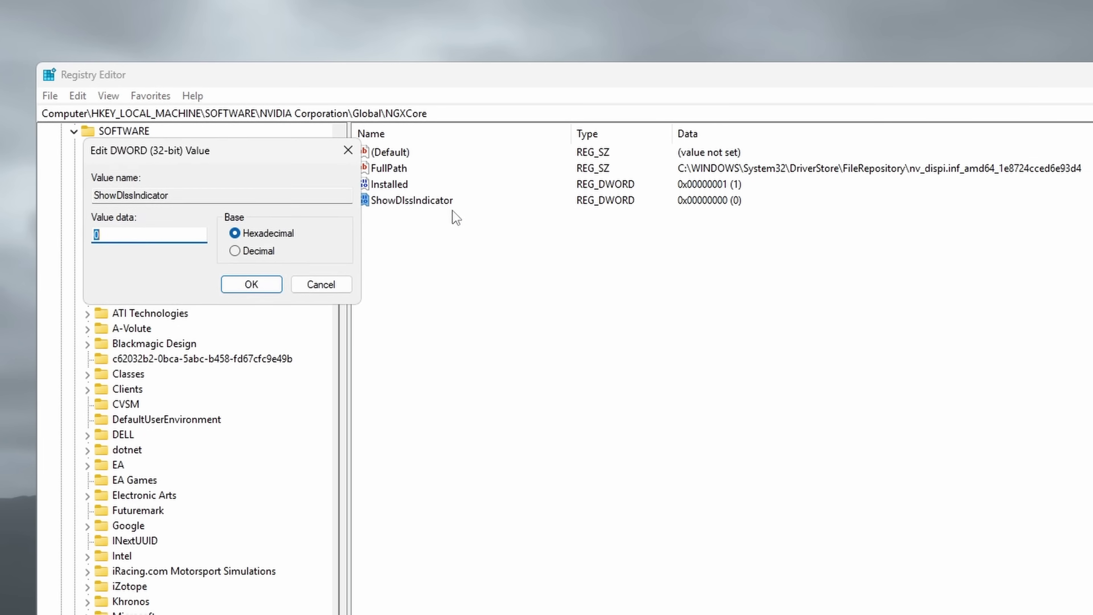
pyautogui.click(284, 251)
pyautogui.write('1024')
pyautogui.press('Return')
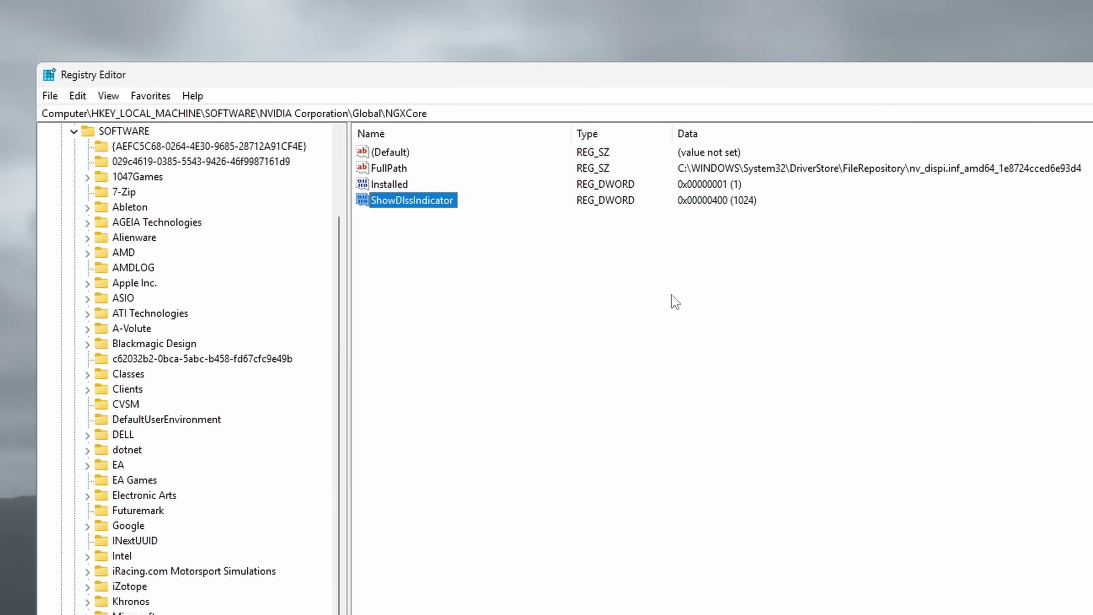
pyautogui.rightClick(436, 202)
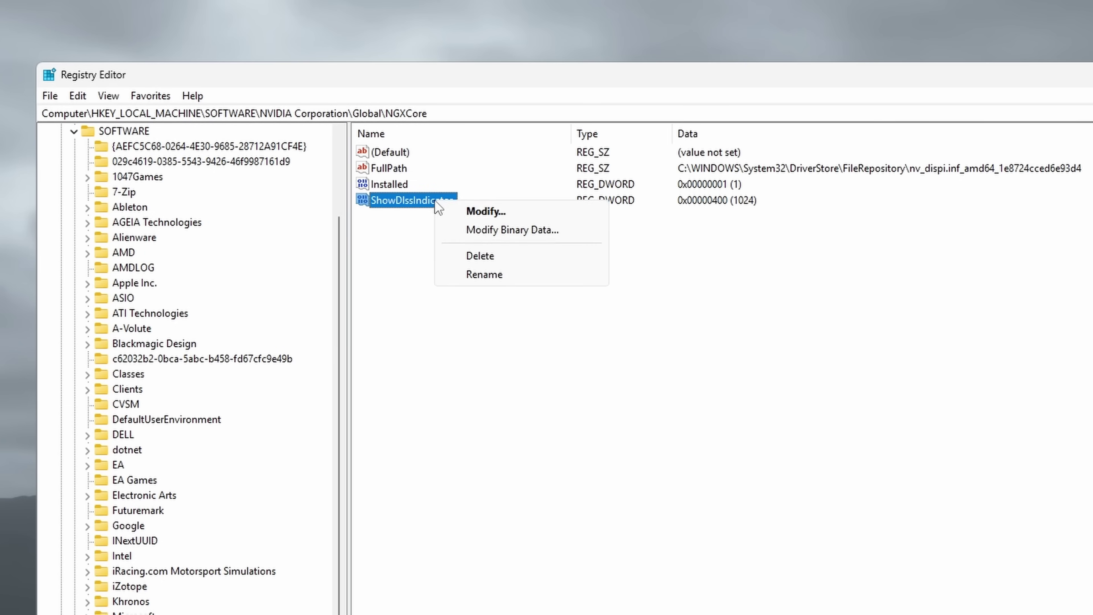
pyautogui.click(675, 405)
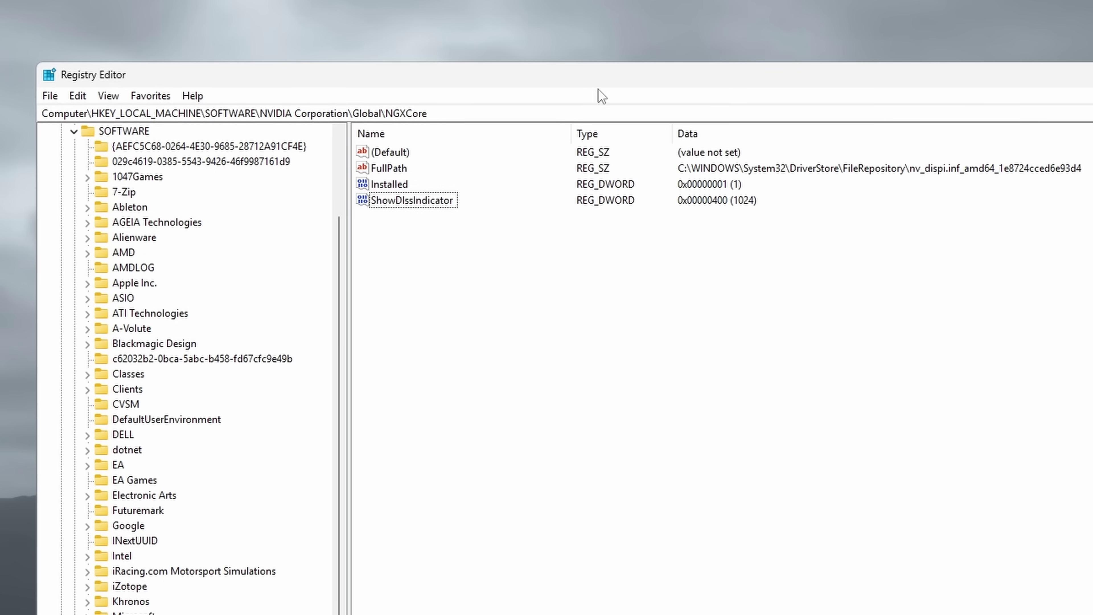